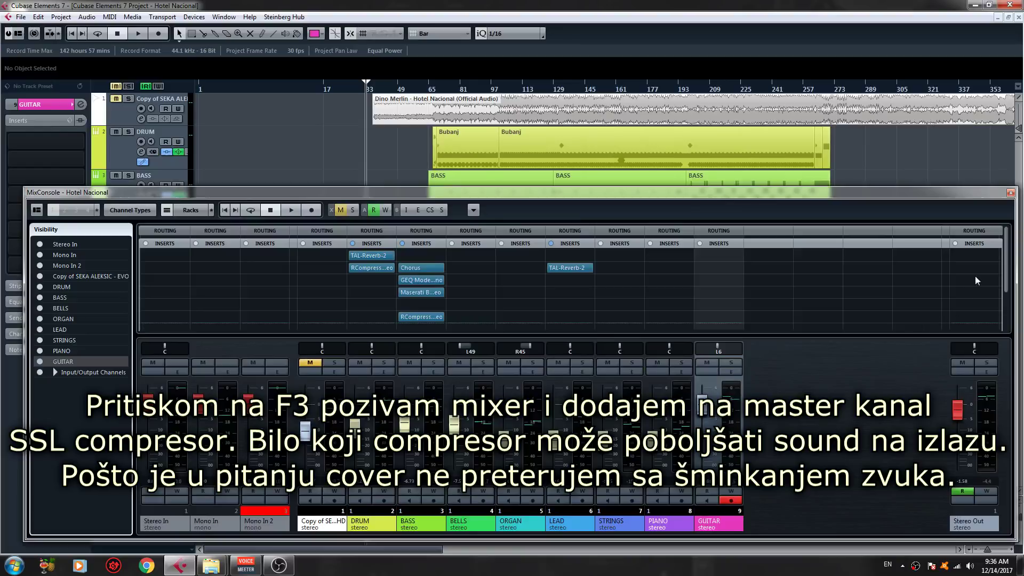
Insert the SSLComp Stereo compressor on the Stereo Out channel and load its Mastering factory preset
left_click(983, 255)
type("ssl")
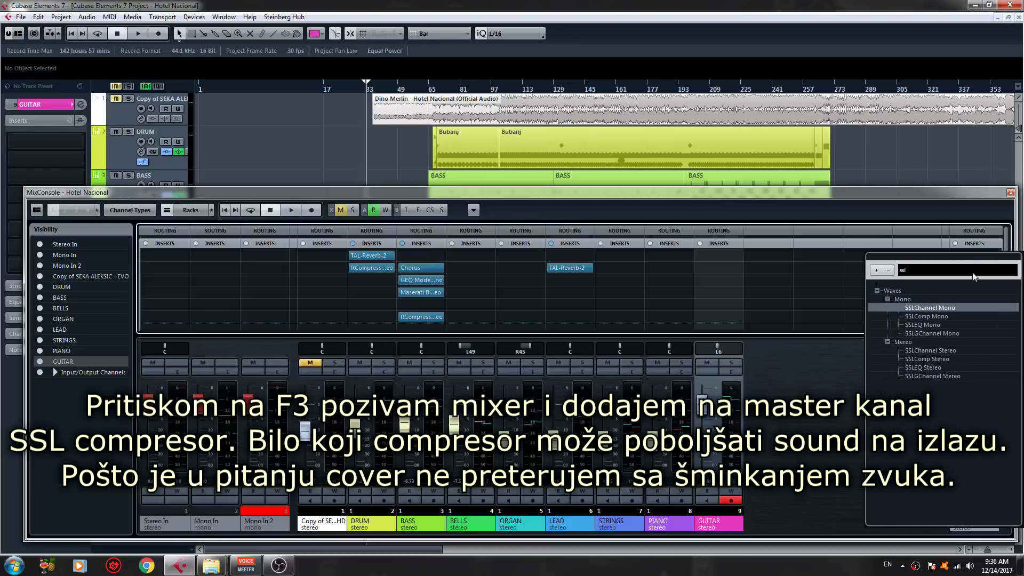
left_click(932, 358)
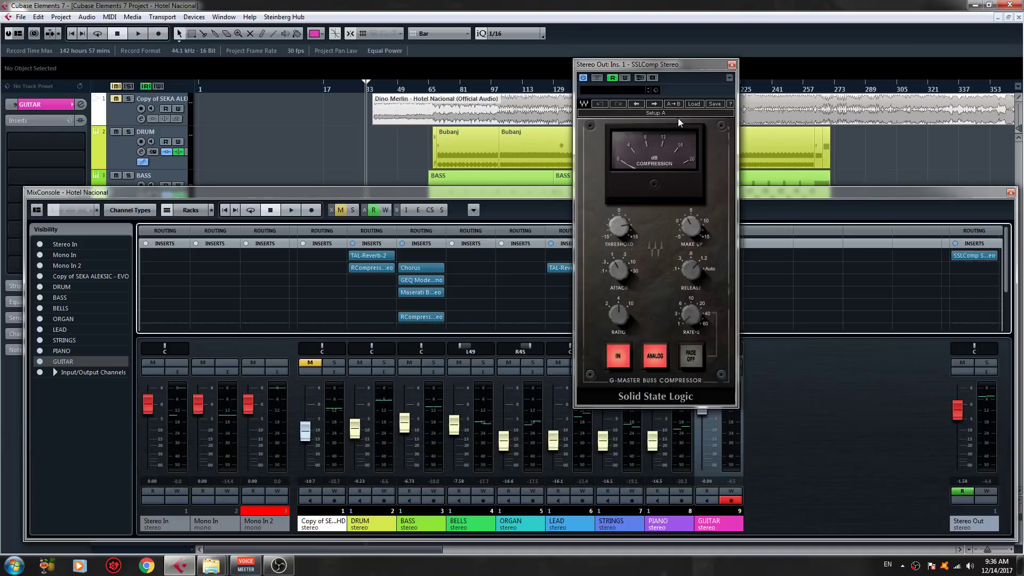
left_click(693, 105)
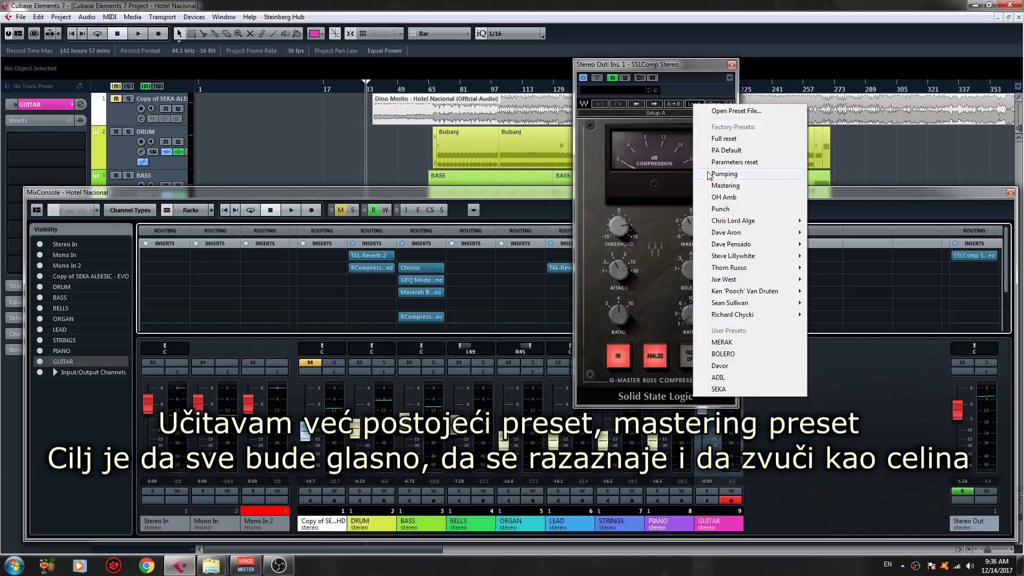
left_click(720, 186)
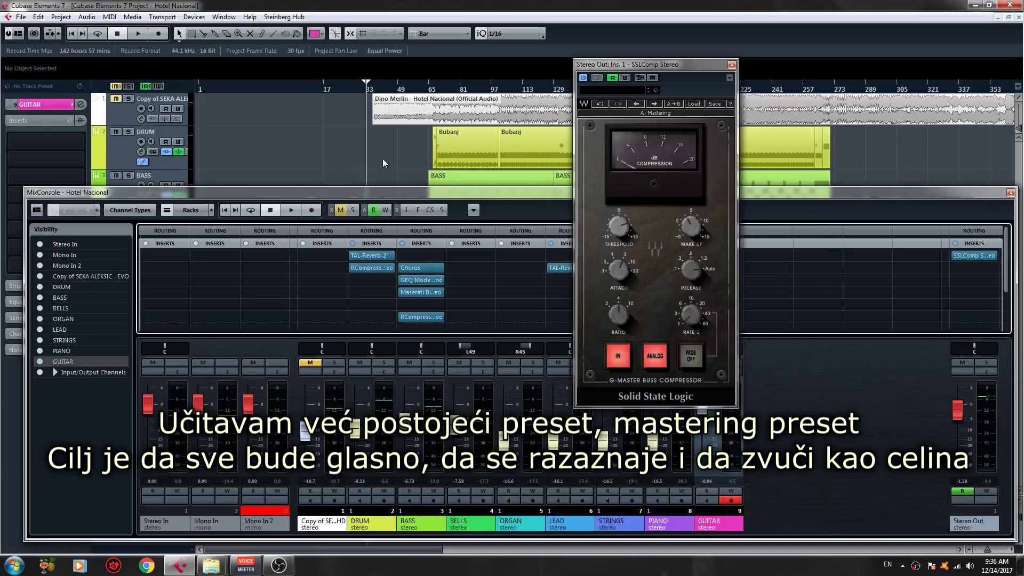
Loop playback from bar 37 to bar 45 with cycle enabled, and close the compressor and MixConsole windows
key("h")
left_click_drag(399, 82, 475, 76)
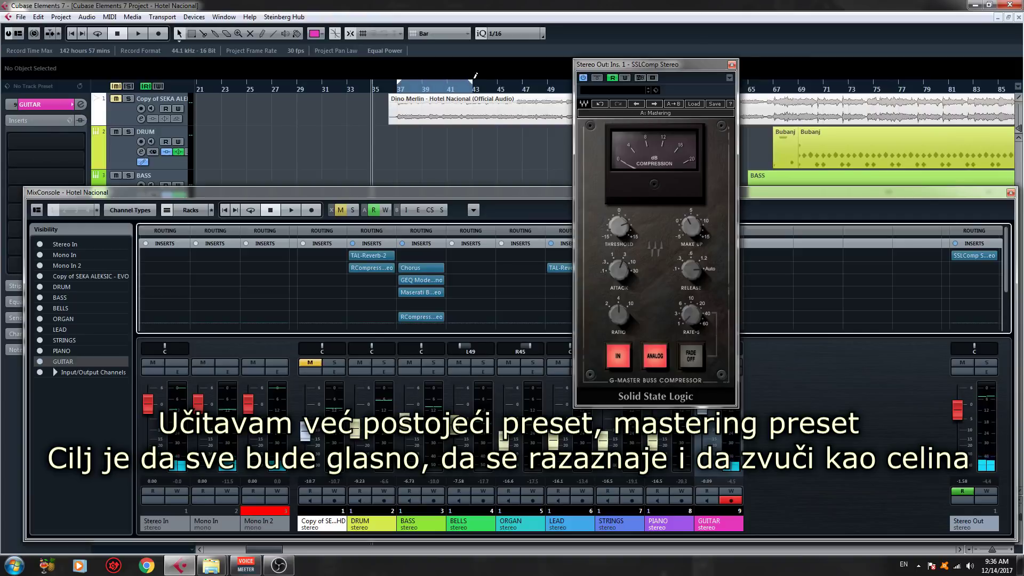
key("F2")
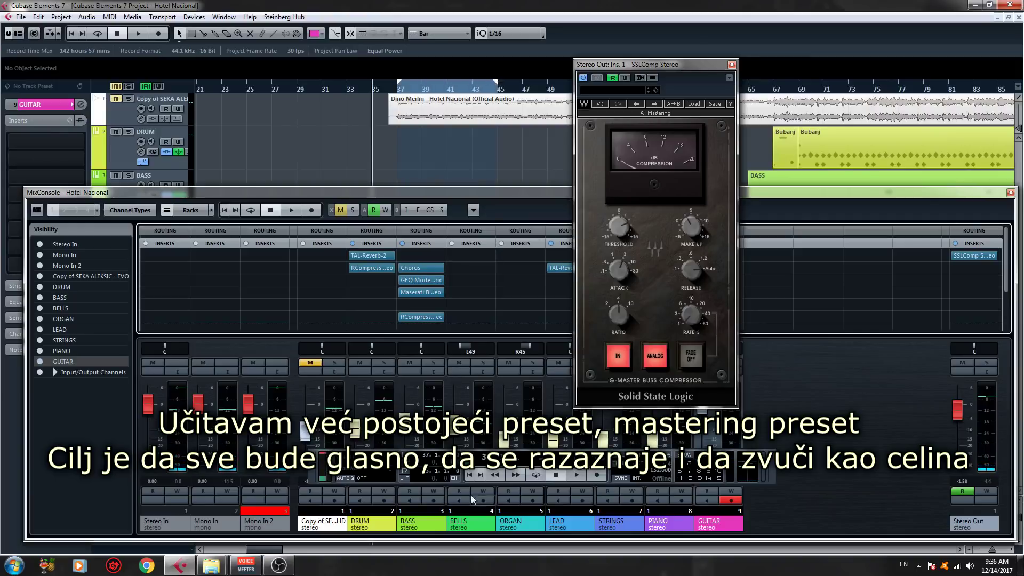
left_click(536, 477)
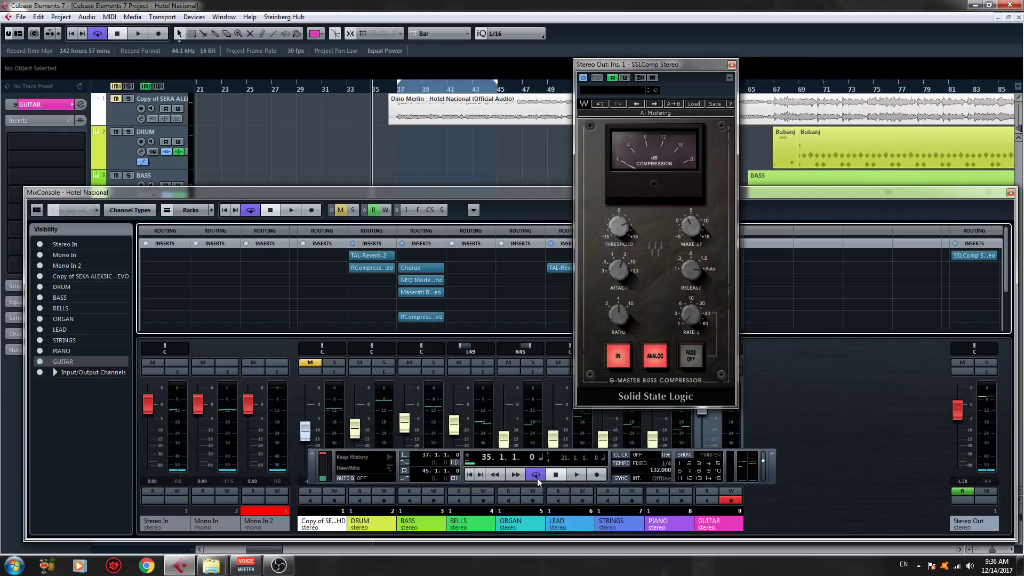
key("space")
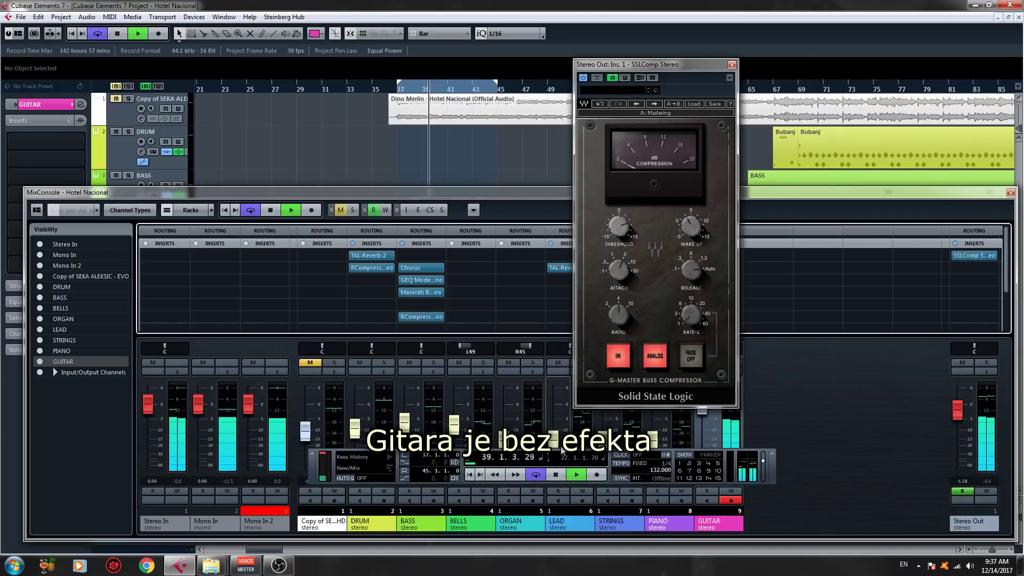
left_click(731, 65)
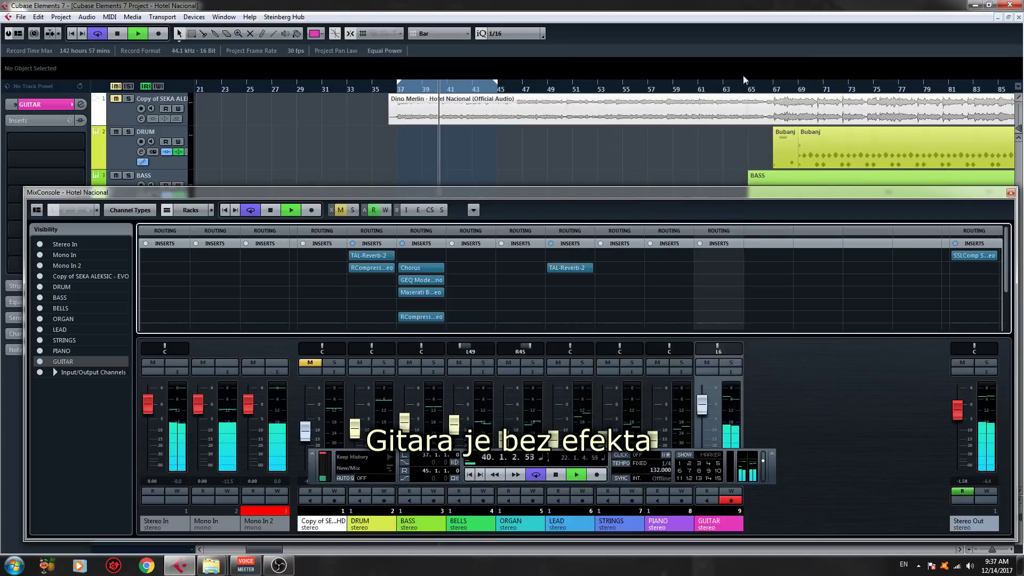
left_click(1009, 193)
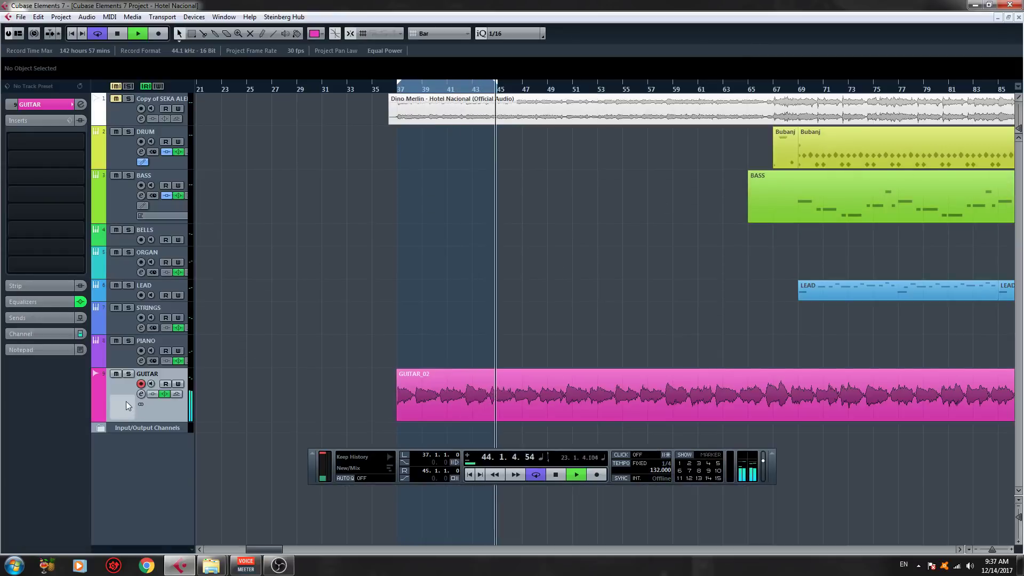
Insert TAL-Reverb-2 on the GUITAR track, setting the high band to 4779 Hz and -1.4 dB and the wet level to -23.9 dB
left_click(49, 143)
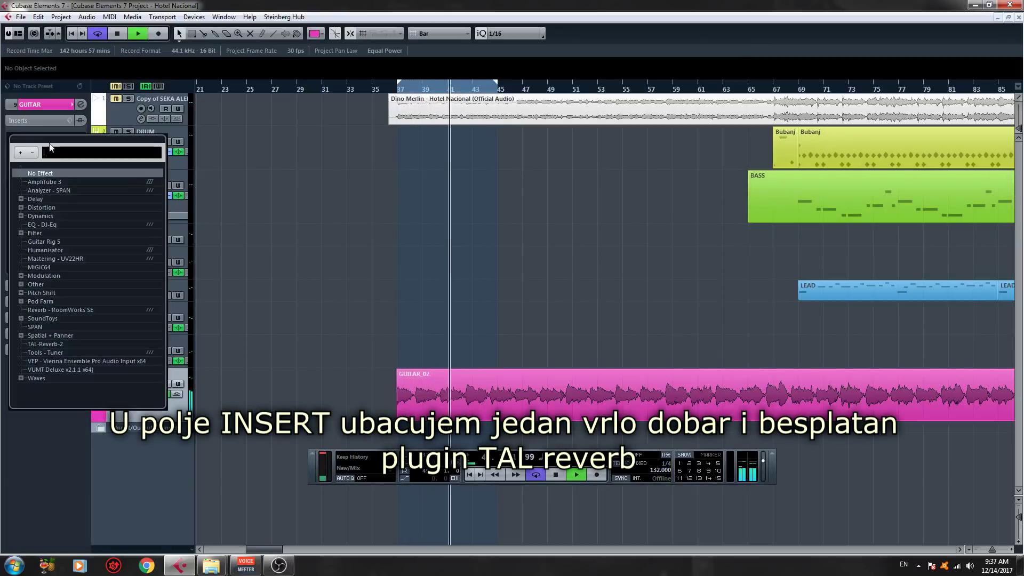
left_click(43, 343)
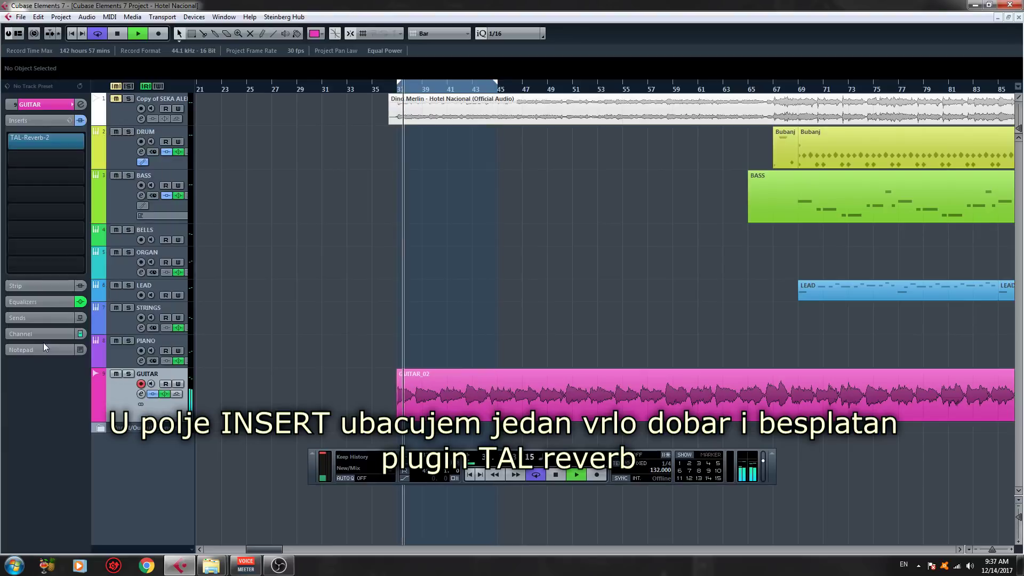
left_click(49, 141)
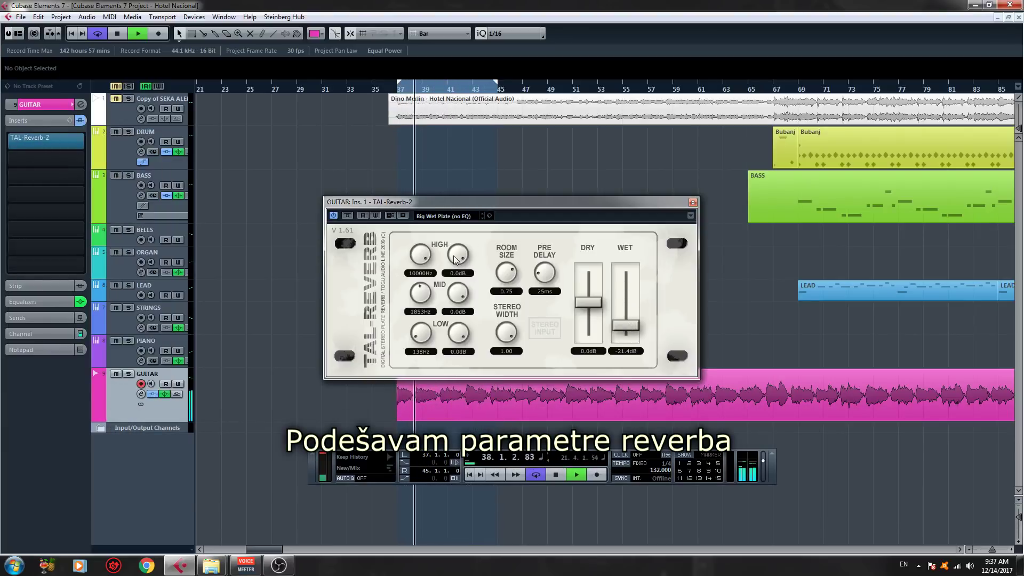
left_click_drag(456, 263, 421, 294)
left_click_drag(628, 325, 631, 322)
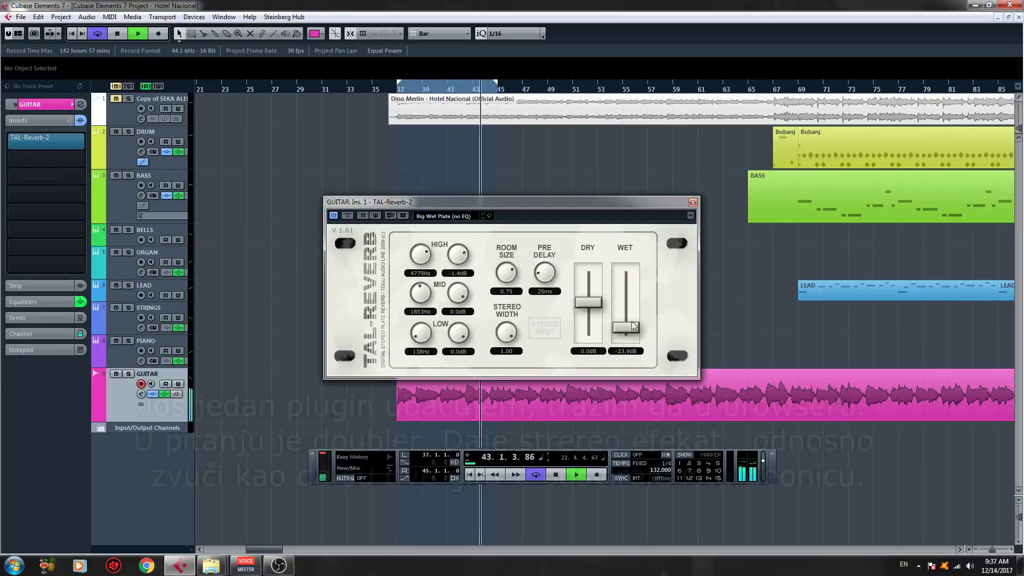
left_click(693, 202)
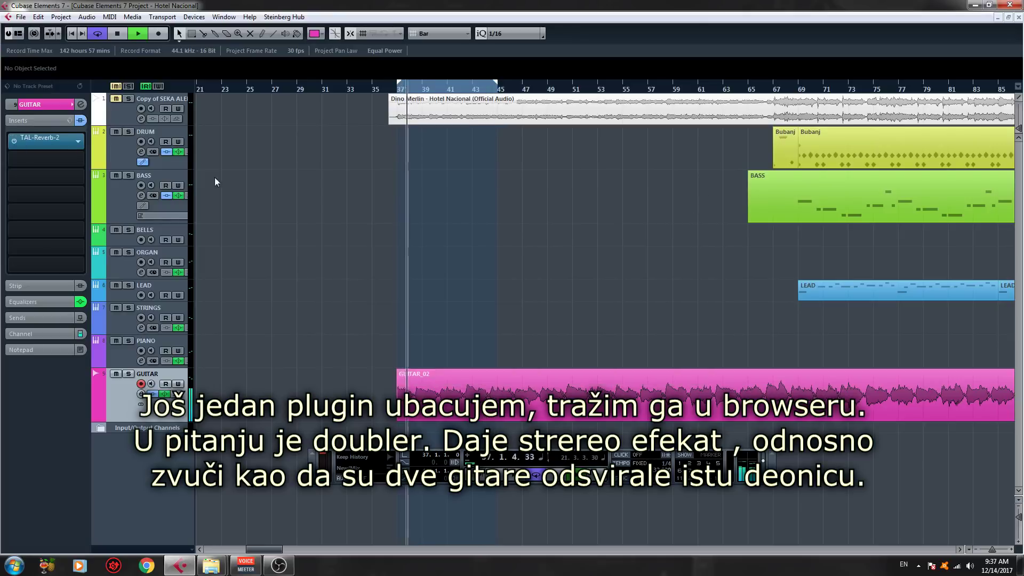
Add Doubler2 Stereo in the GUITAR track's third insert slot, setting voice 2 to delay 39.3 and detune -3
left_click(46, 174)
type("d")
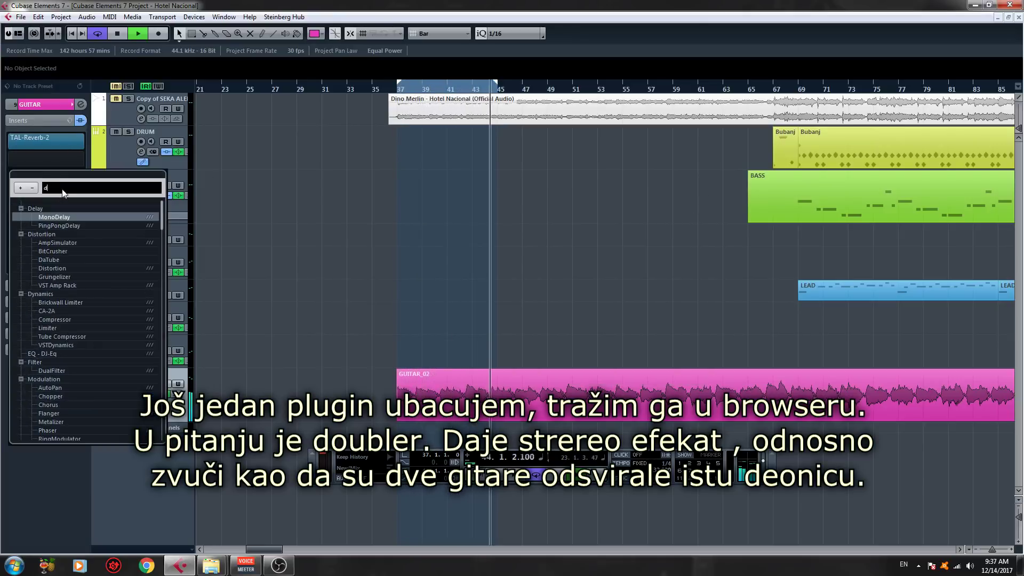
type("oubler")
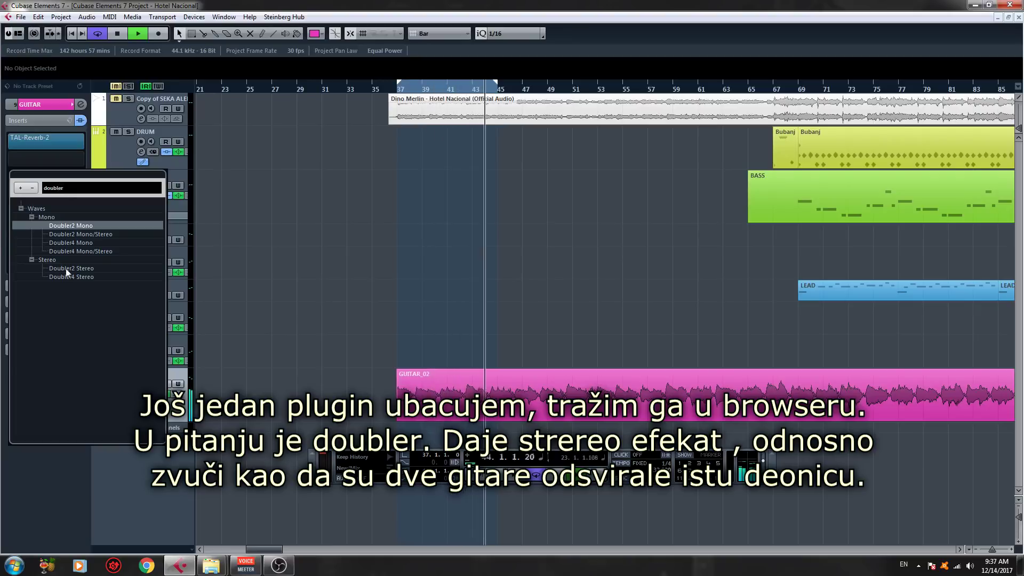
double_click(67, 269)
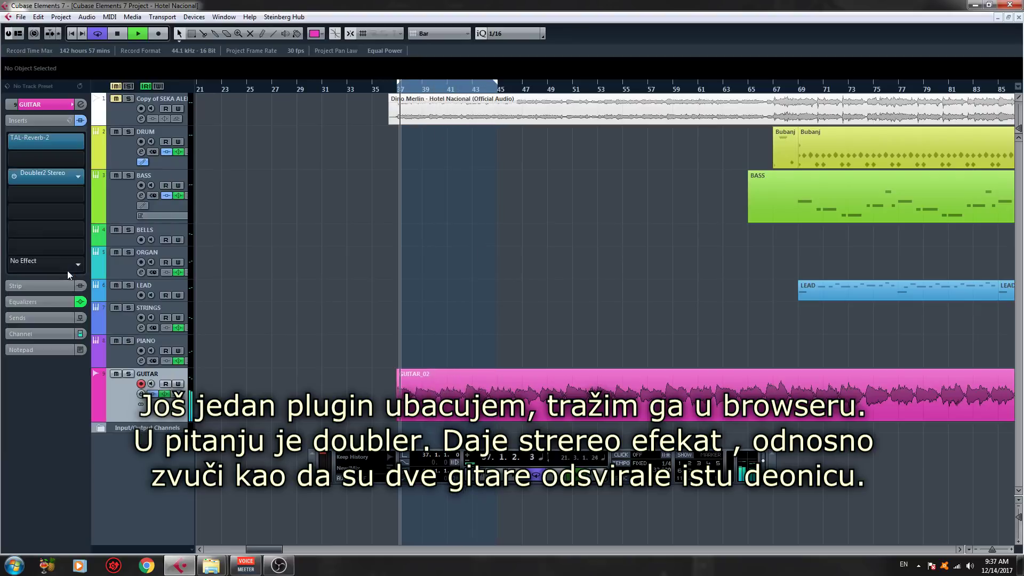
left_click(30, 174)
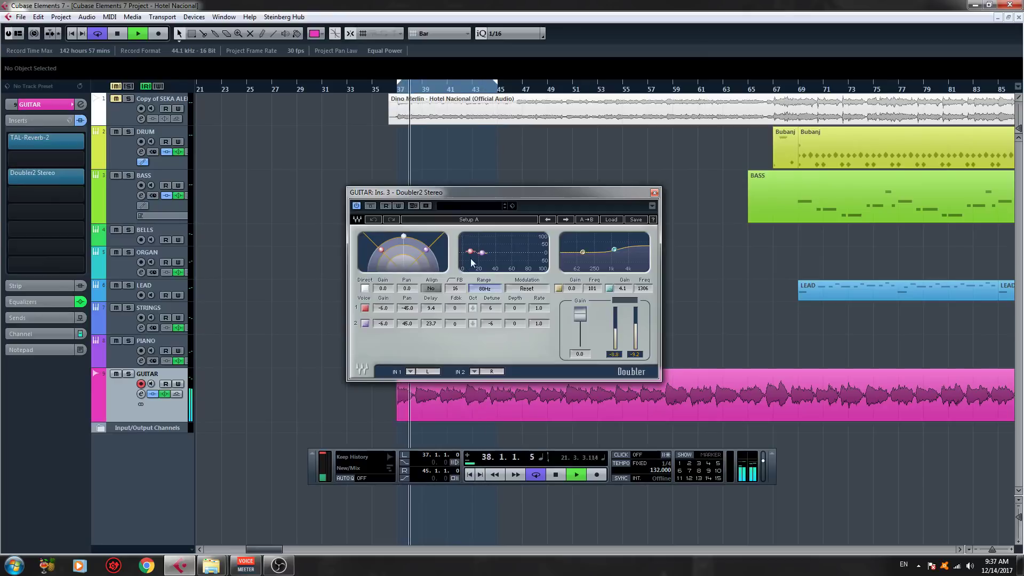
mouse_move(482, 253)
left_mouse_down()
mouse_move(514, 252)
mouse_move(496, 252)
left_mouse_up()
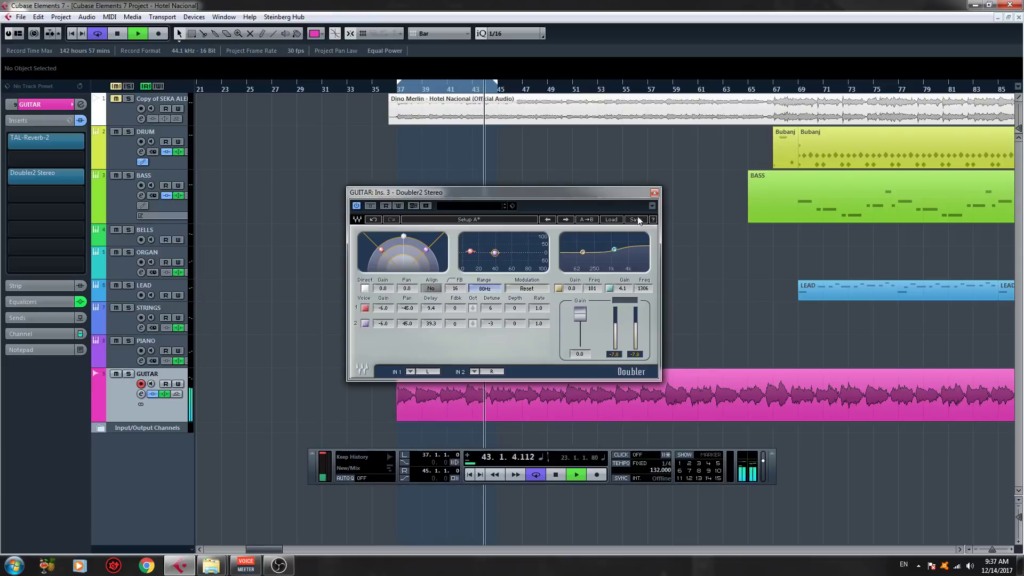
left_click(654, 193)
Stop the guitar loop and play the full arrangement from bar 67
key("space")
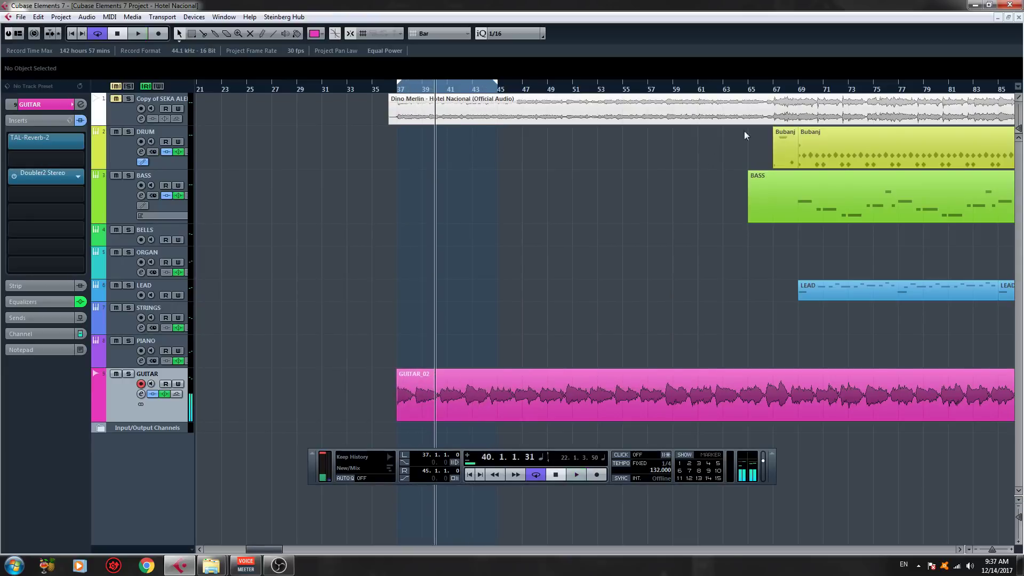
left_click(773, 81)
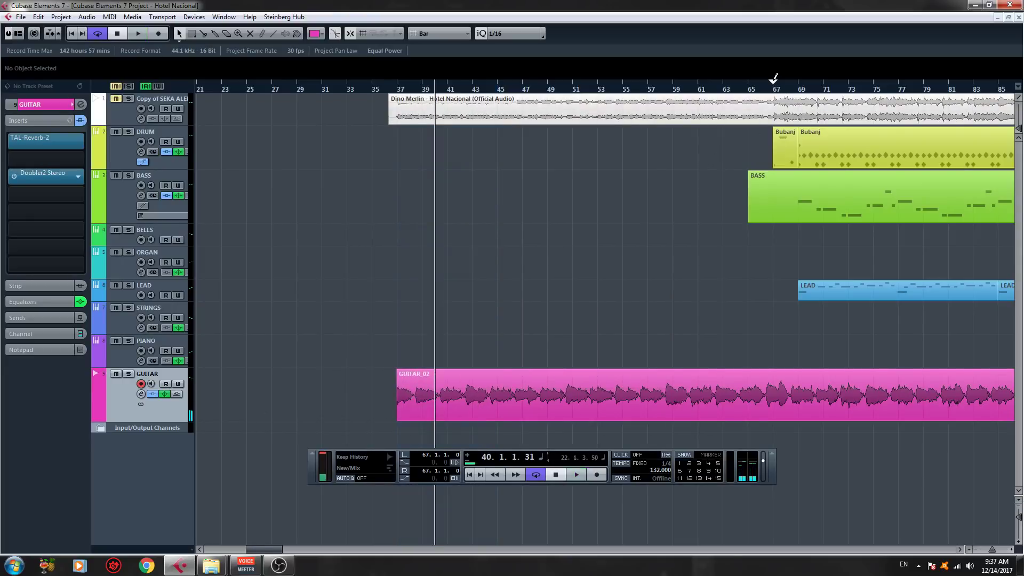
left_click(773, 80)
key("space")
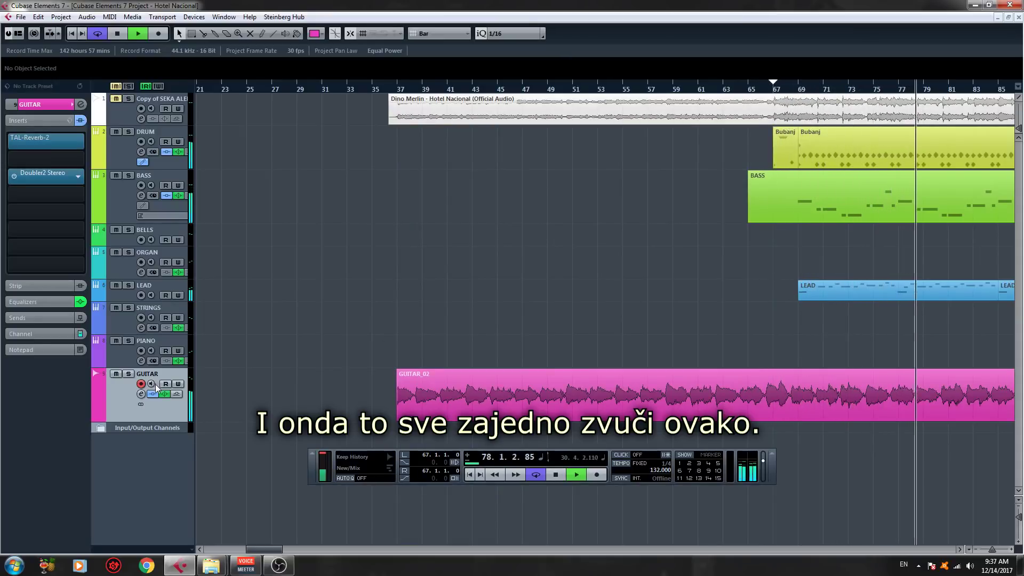
Adjust the GUITAR channel equalizer, shifting band 3 lower with a smaller cut and setting band 4 to 1.79 kHz at 2.2 dB
left_click(140, 393)
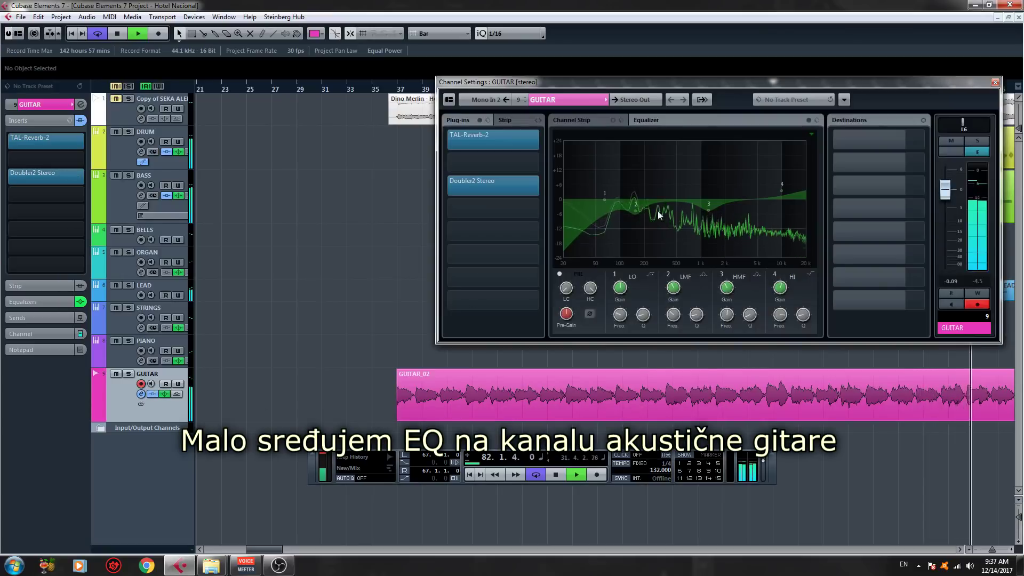
left_click_drag(708, 210, 694, 200)
left_click_drag(781, 190, 721, 194)
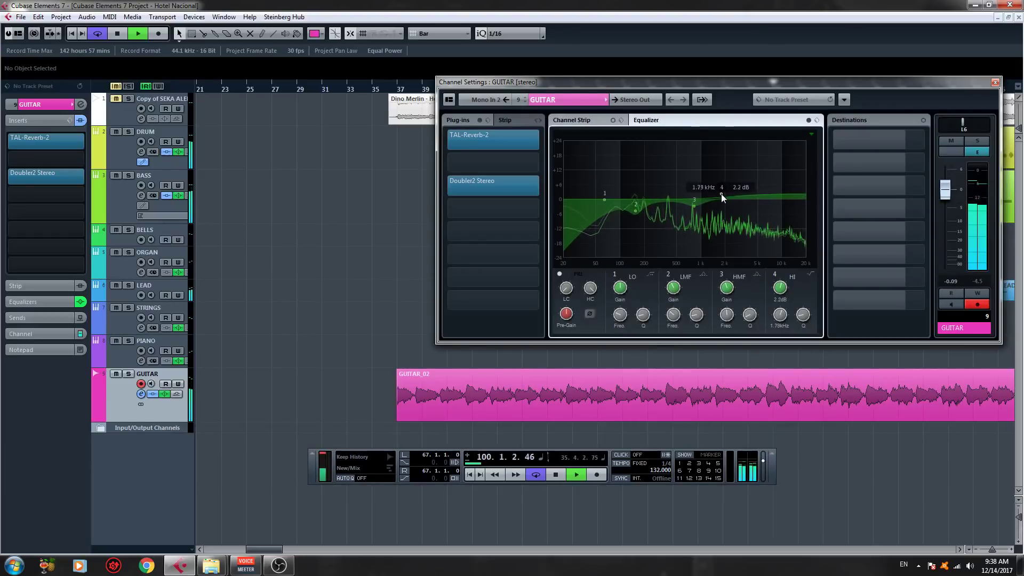
left_click(995, 82)
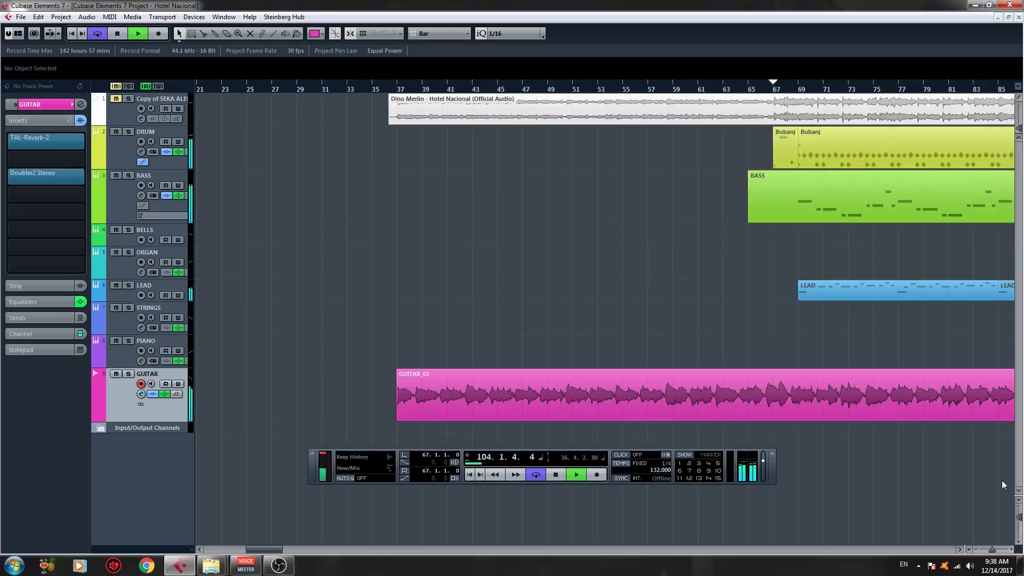
Stop playback and set the locator range over the whole song, from bar 32 to bar 280
left_click_drag(992, 553, 989, 553)
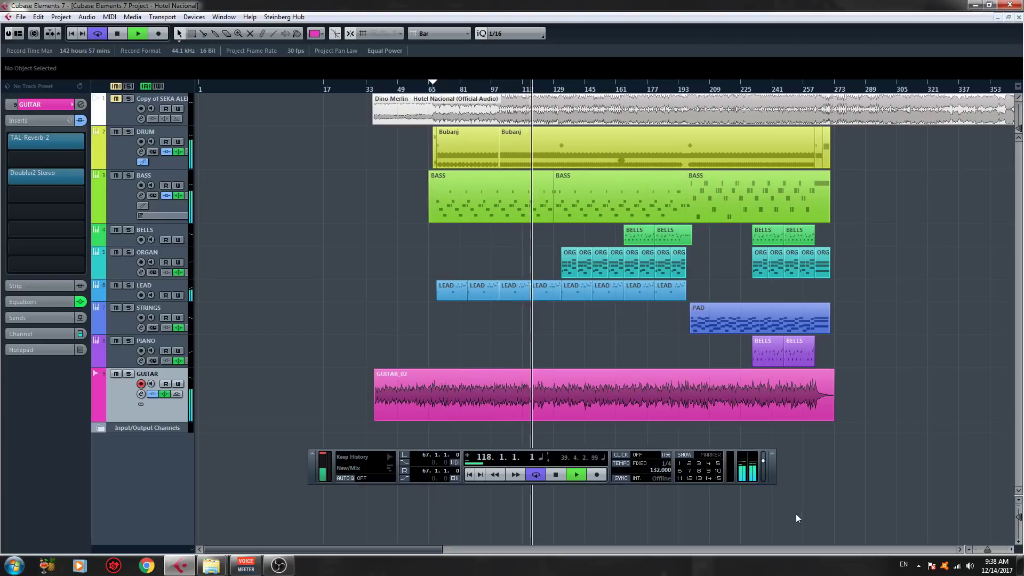
key("space")
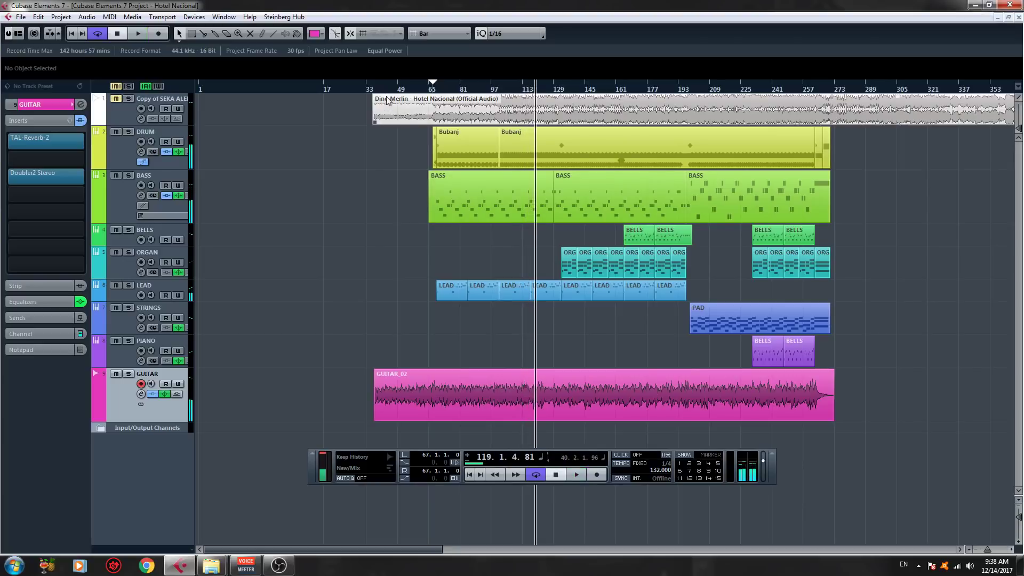
left_click_drag(367, 78, 838, 86)
left_click(826, 86)
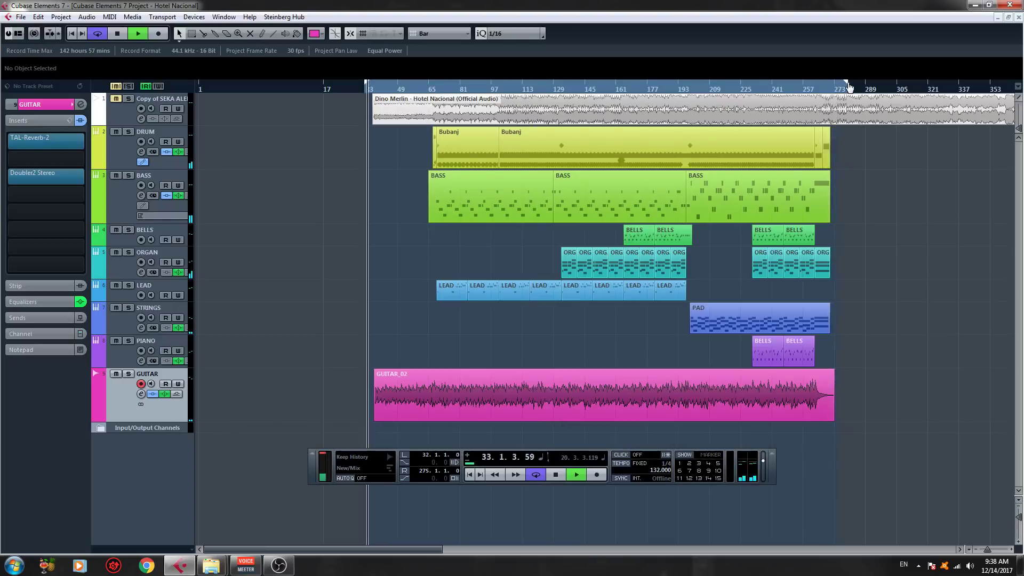
key("space")
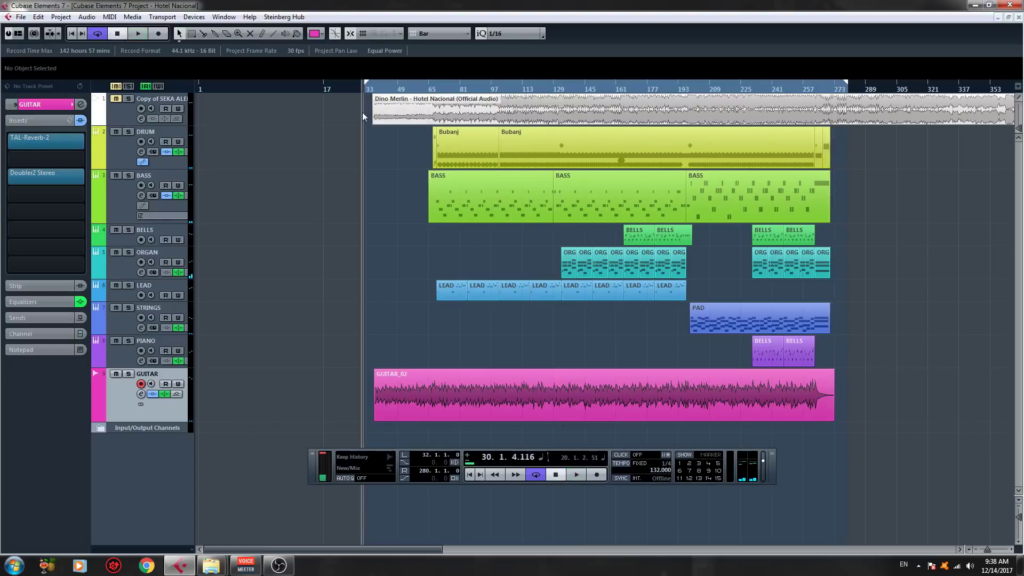
Move the left locator to bar 35 and audition the opening of the song
key("h")
key("h")
key("h")
key("h")
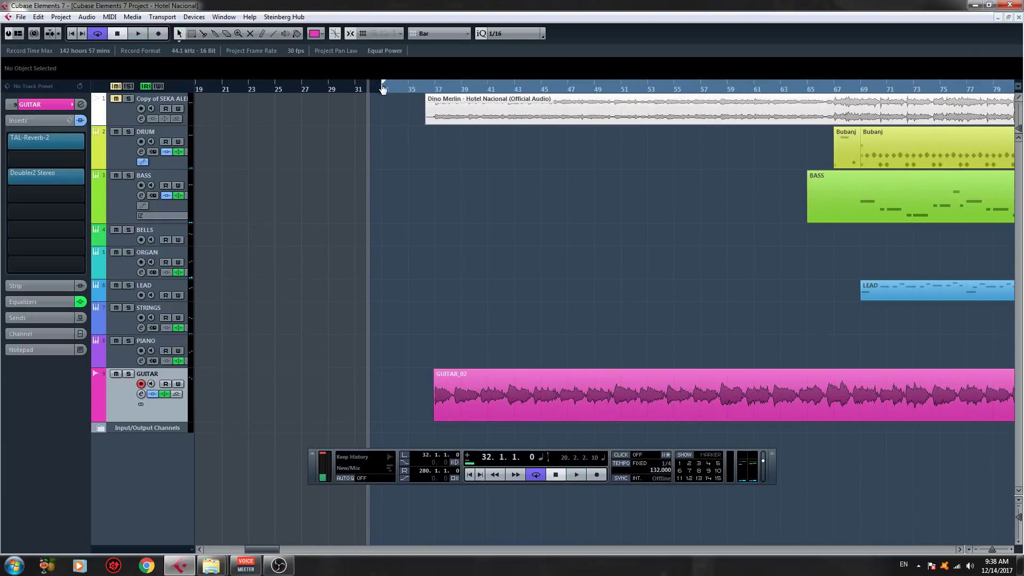
left_click(410, 92)
key("space")
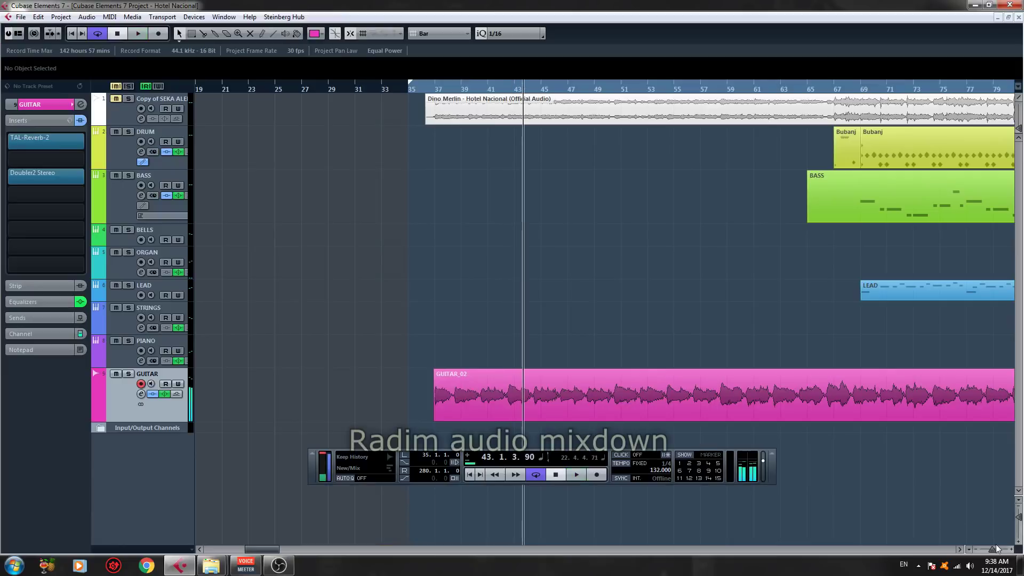
key("space")
Export the song as a 44.100 kHz, 16 Bit Wave File audio mixdown named Hotel Nacional mixdown, creating a unique name for it
left_click_drag(991, 549, 986, 549)
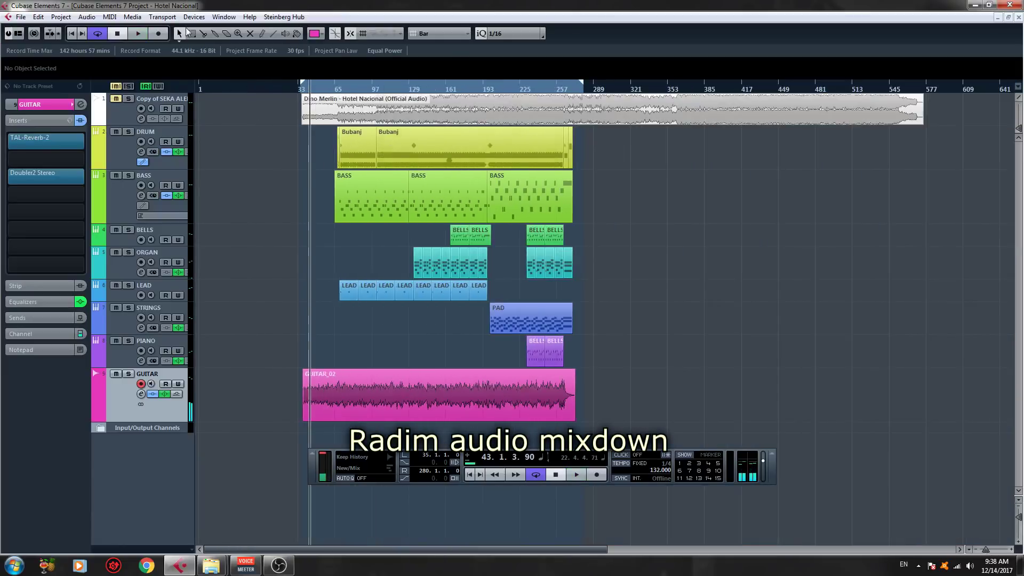
left_click(21, 17)
mouse_move(80, 171)
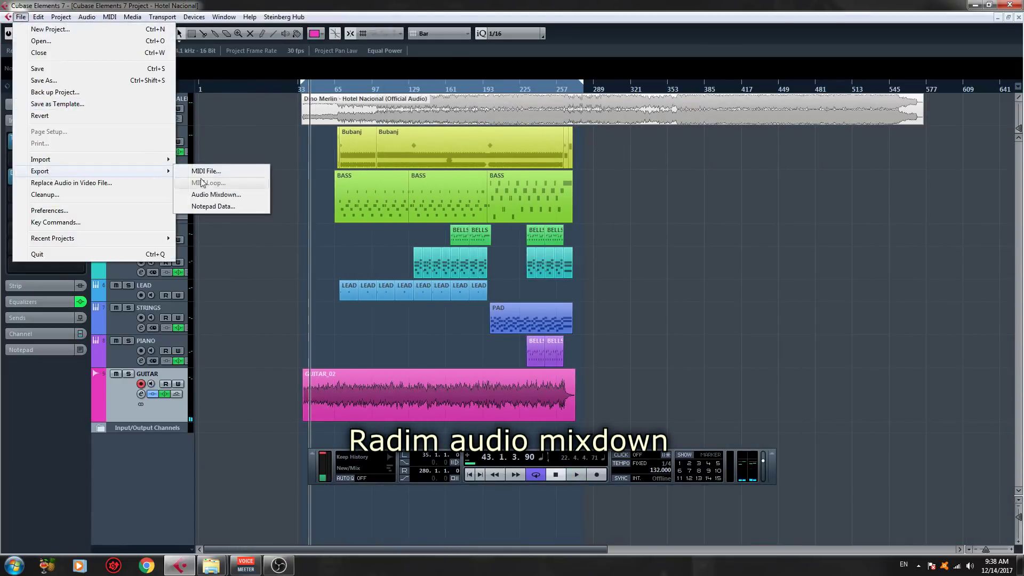
left_click(211, 193)
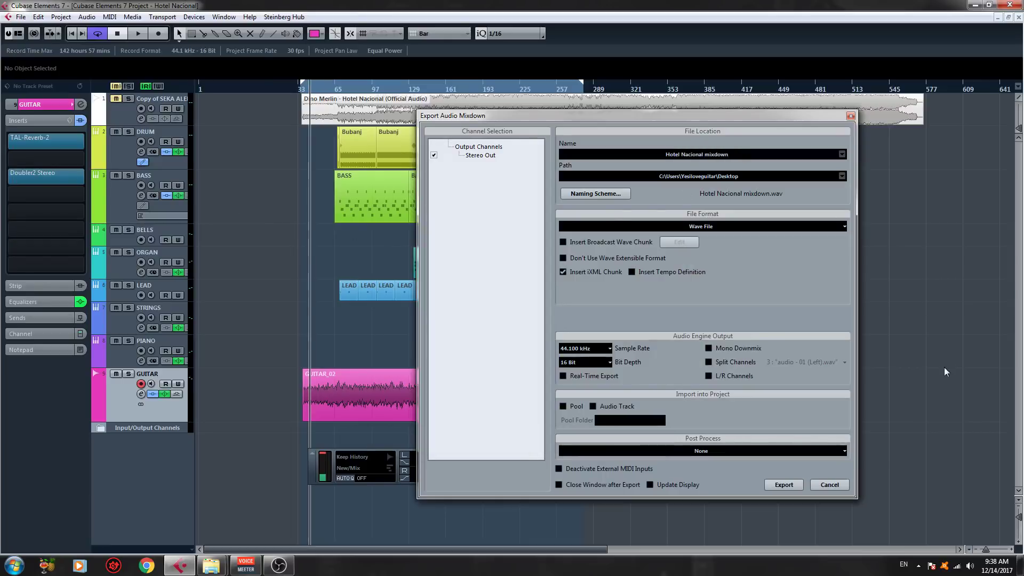
left_click(778, 486)
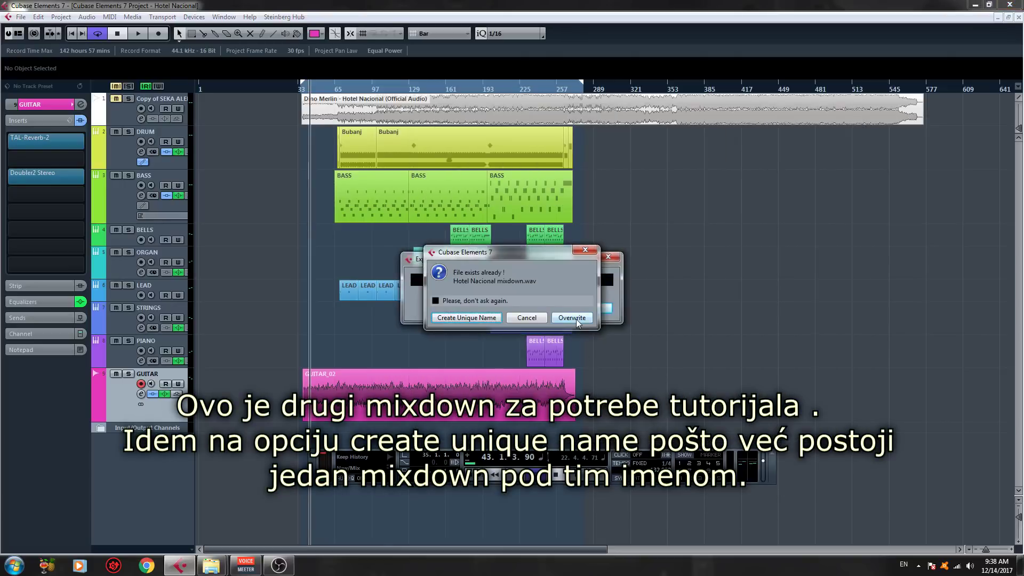
left_click(476, 319)
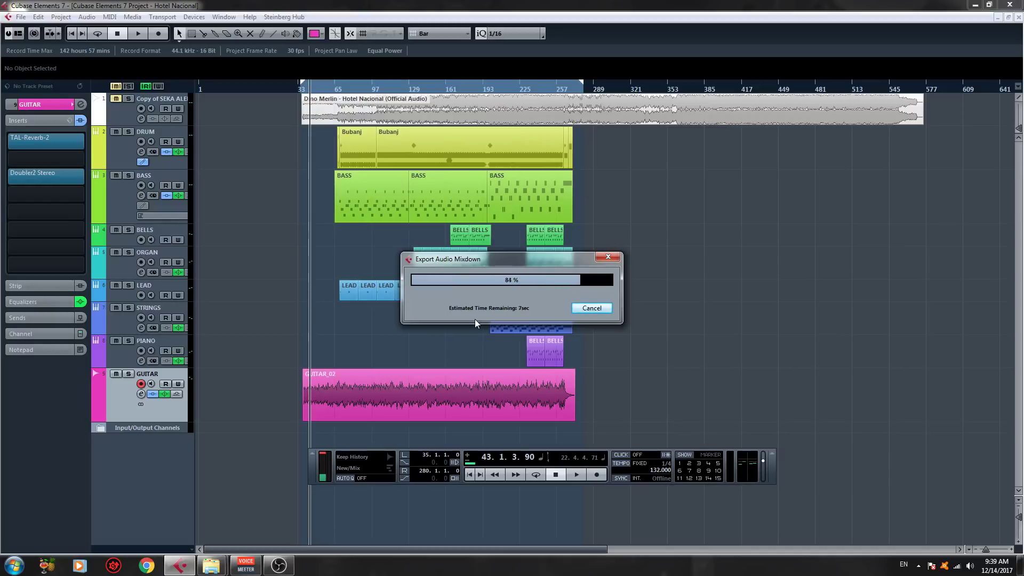
Switch to Windows Explorer's Hotel Nacional folder, play the Hotel Nacional mixdown file and close the player
mouse_move(207, 568)
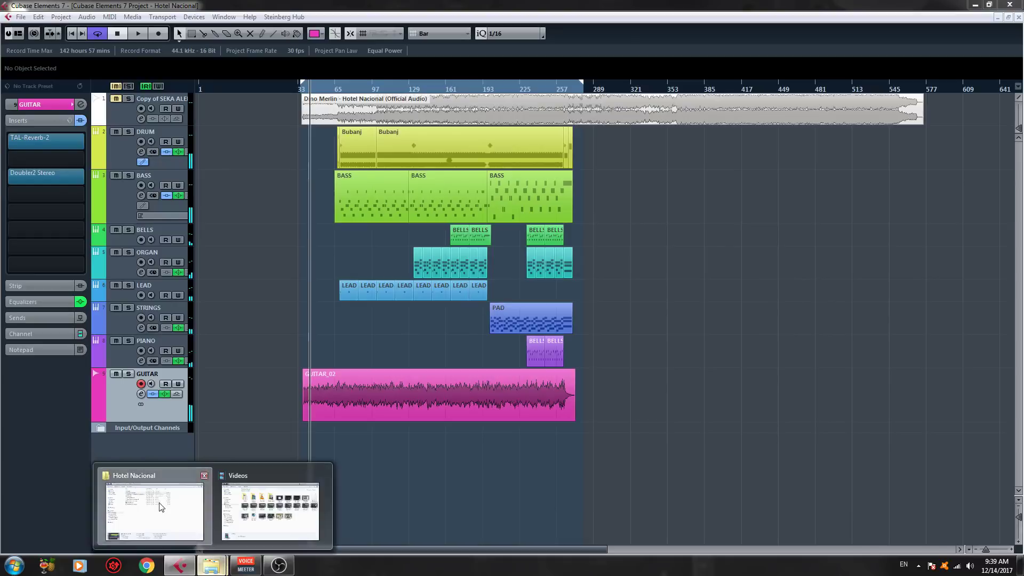
left_click(158, 502)
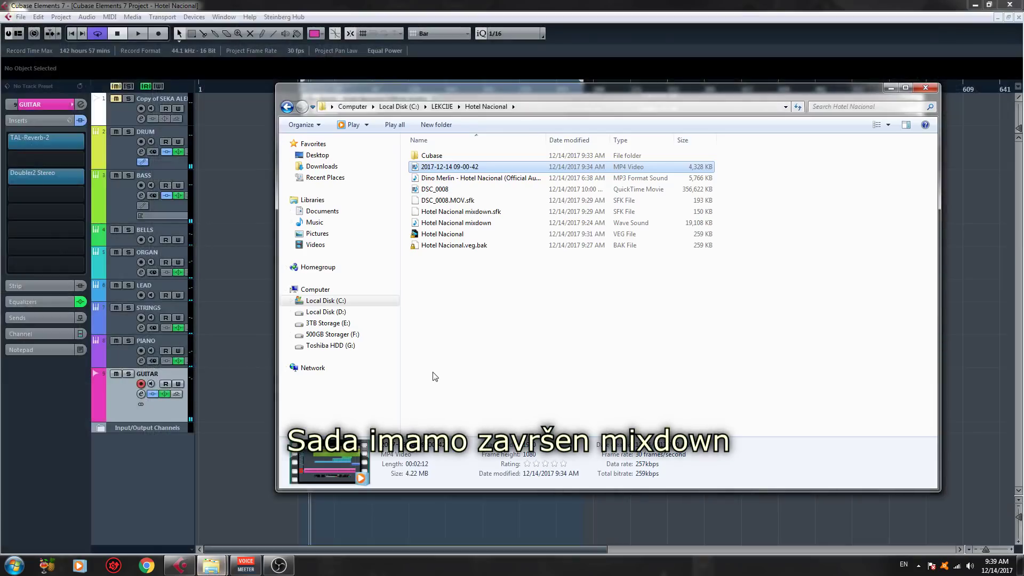
left_click(473, 222)
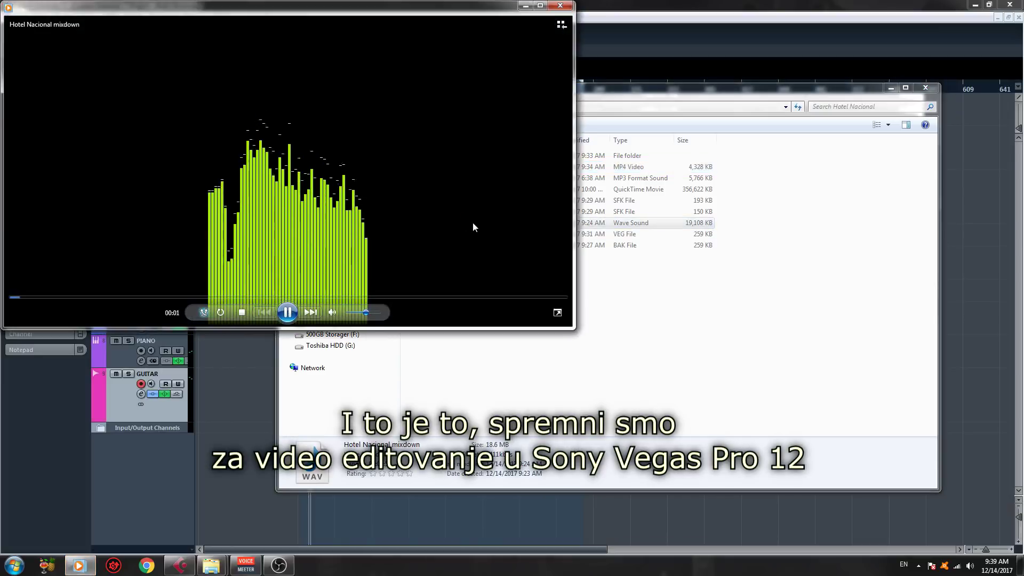
left_click(560, 5)
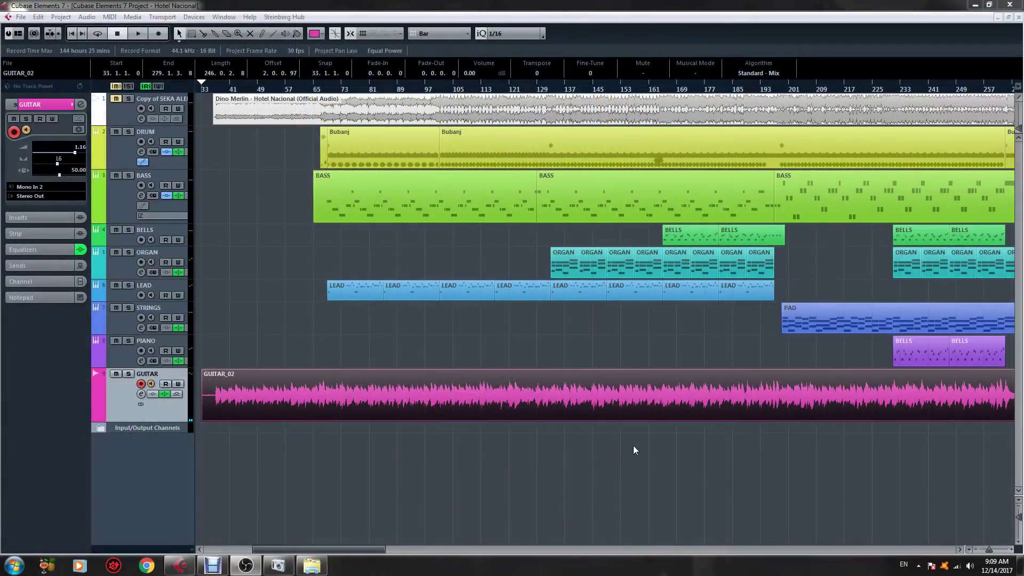
Copy the DSC_0008 video from the D3200 camera's DCIM\100D3200 folder into the Hotel Nacional folder
left_click(315, 566)
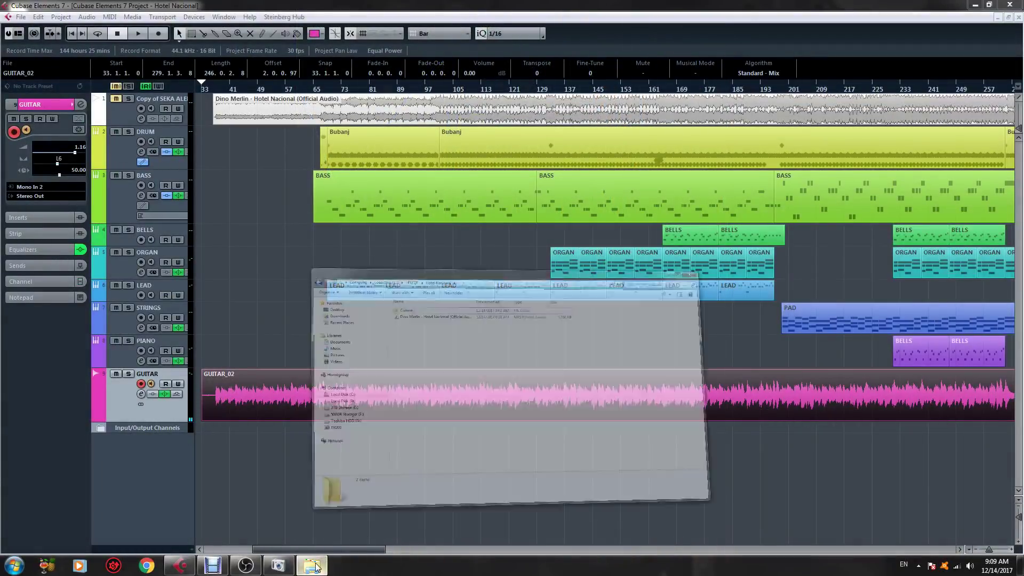
left_click(279, 566)
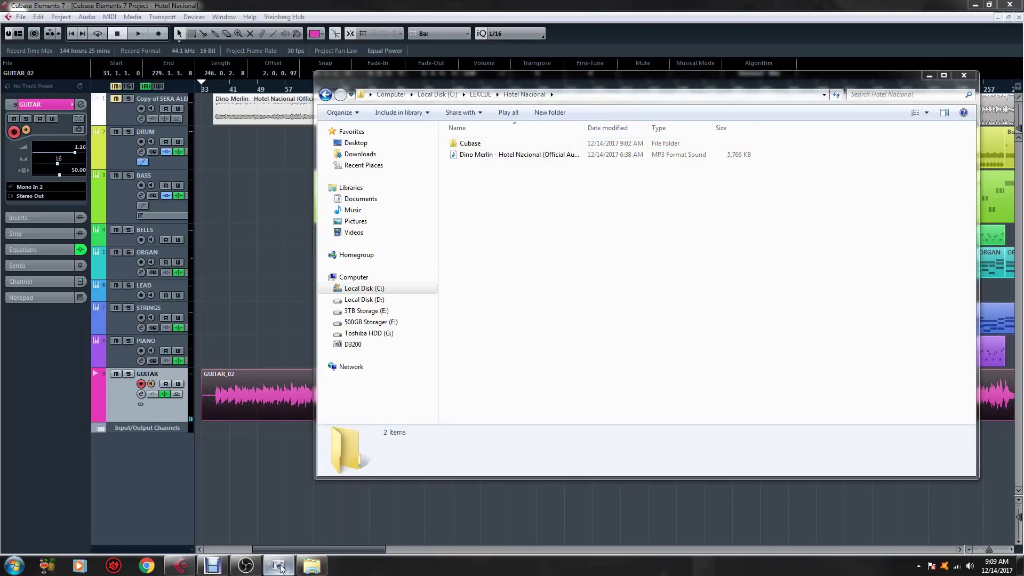
left_click(258, 282)
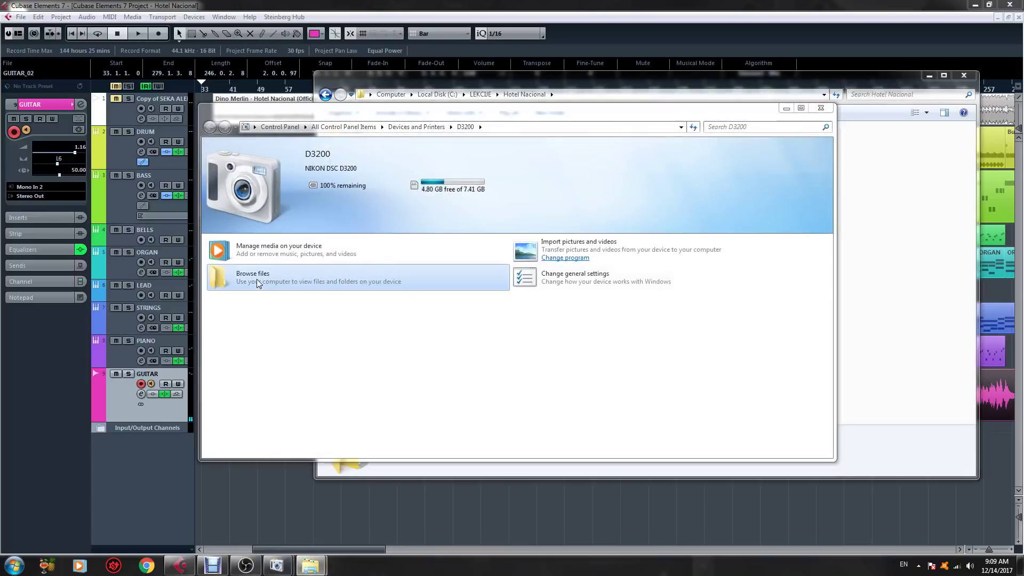
double_click(504, 159)
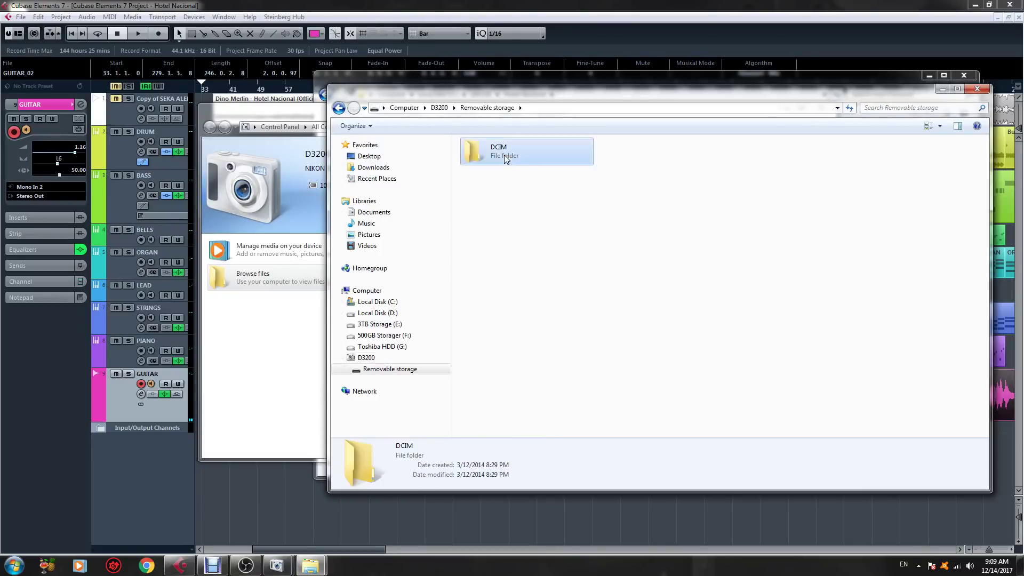
double_click(504, 159)
left_click(506, 159)
double_click(506, 158)
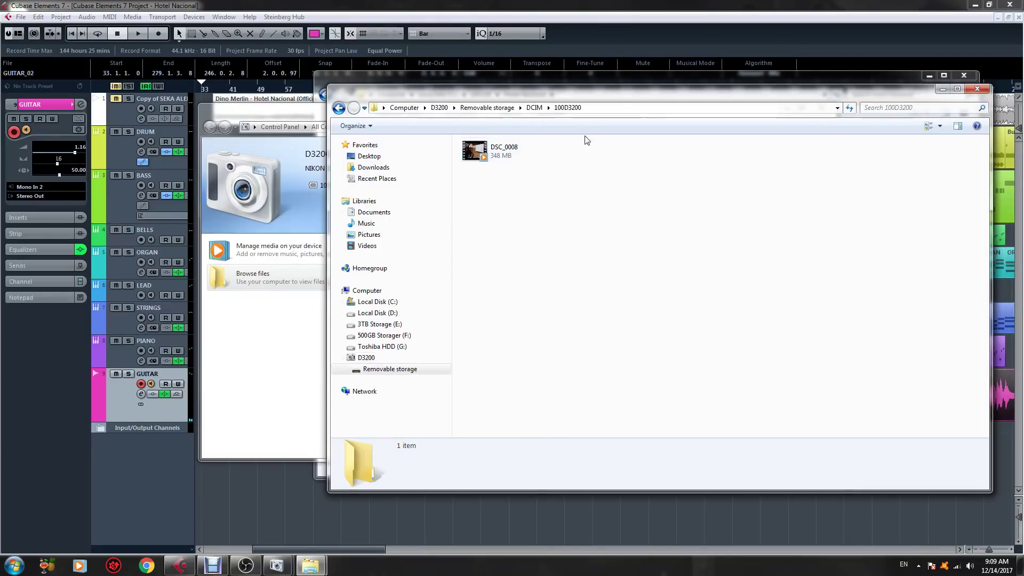
left_click_drag(646, 95, 511, 232)
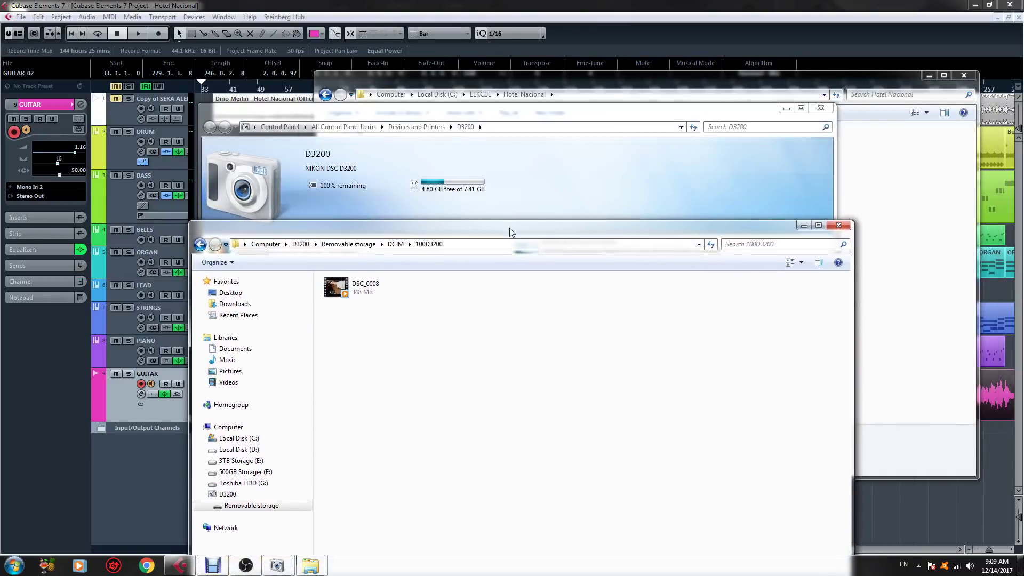
left_click_drag(354, 287, 876, 196)
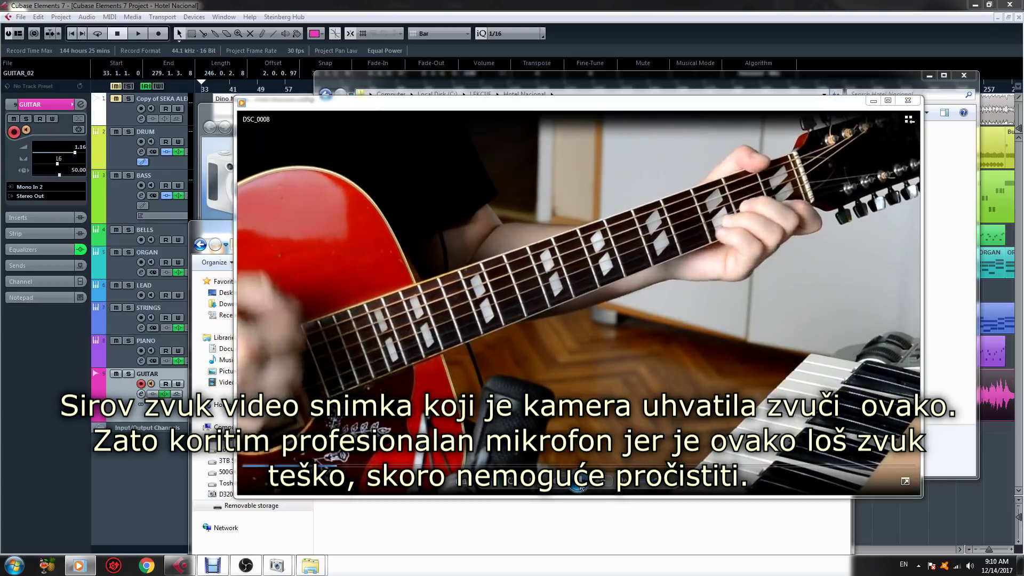
Close the DSC_0008 video playback, minimise the Hotel Nacional folder and close both D3200 camera windows
left_click(907, 102)
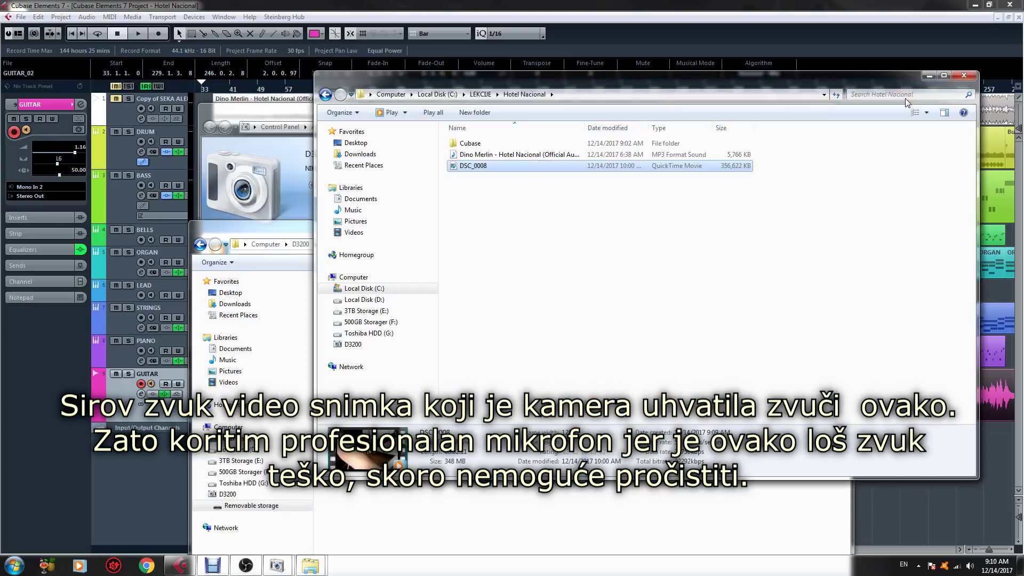
left_click(929, 76)
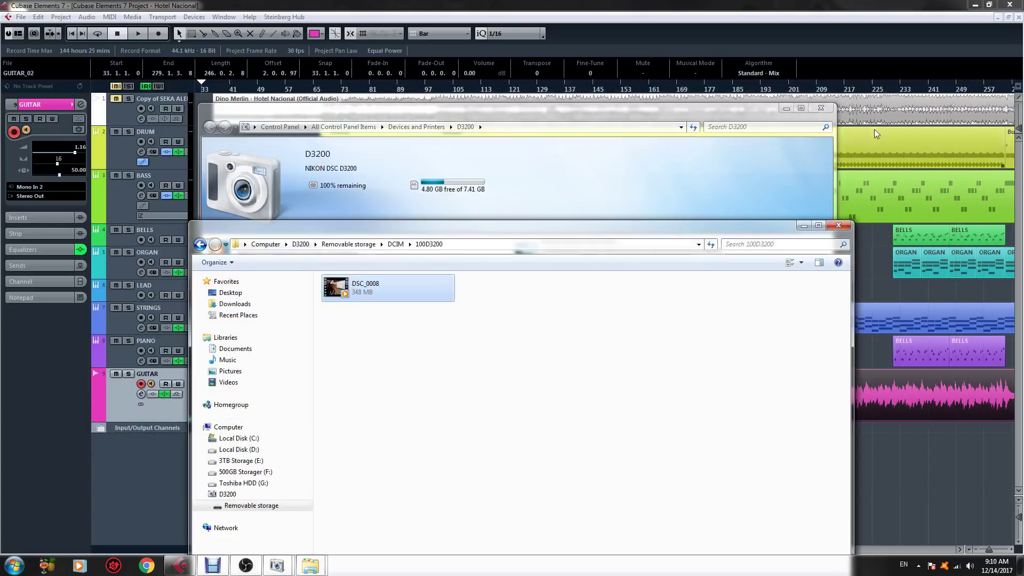
left_click(838, 225)
left_click(821, 109)
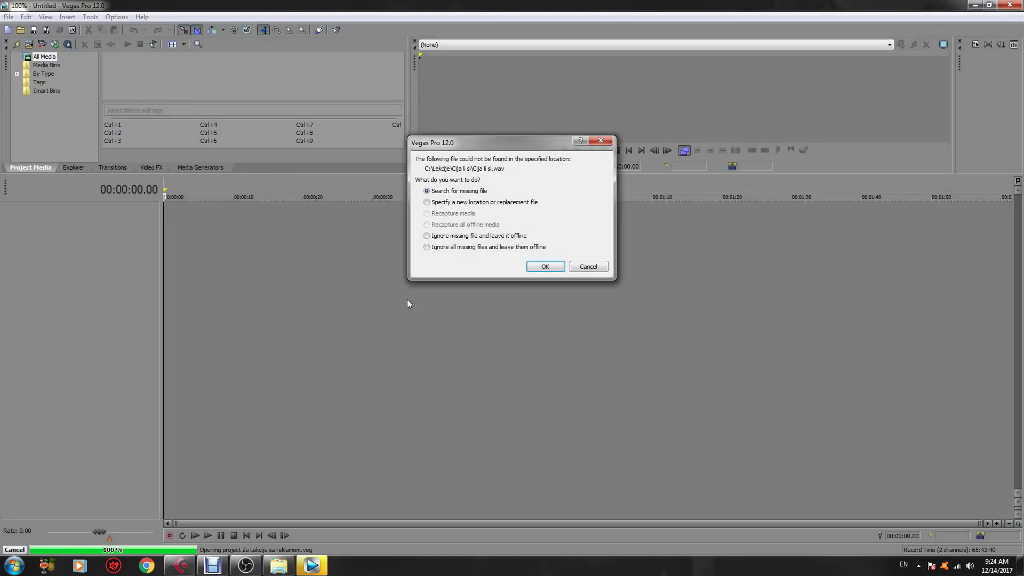
In Vegas Pro, accept searching for the missing Cija li si.wav file and select the empty video track 18 in the template
left_click(544, 267)
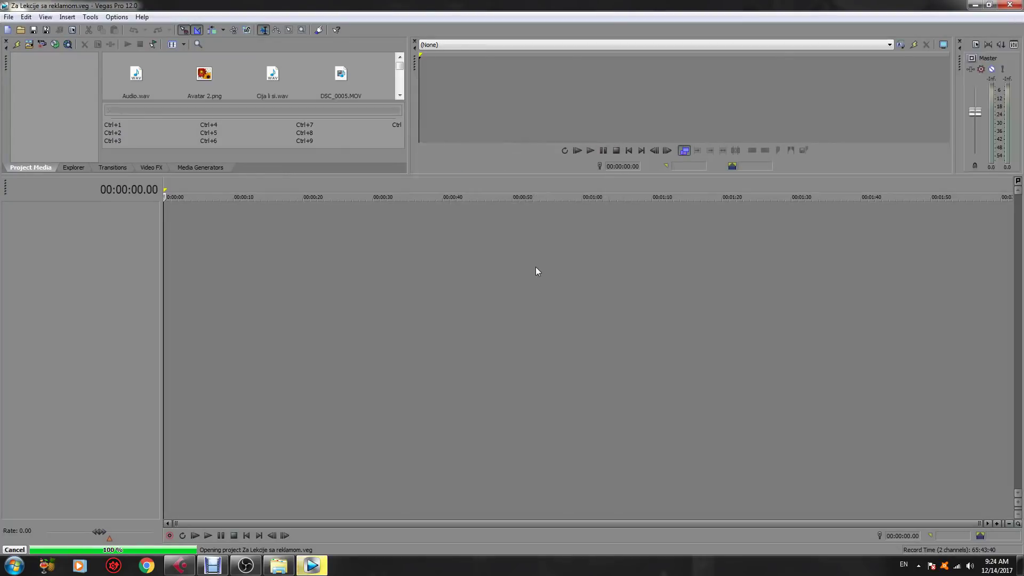
left_click_drag(1020, 242, 1020, 333)
left_click(190, 390)
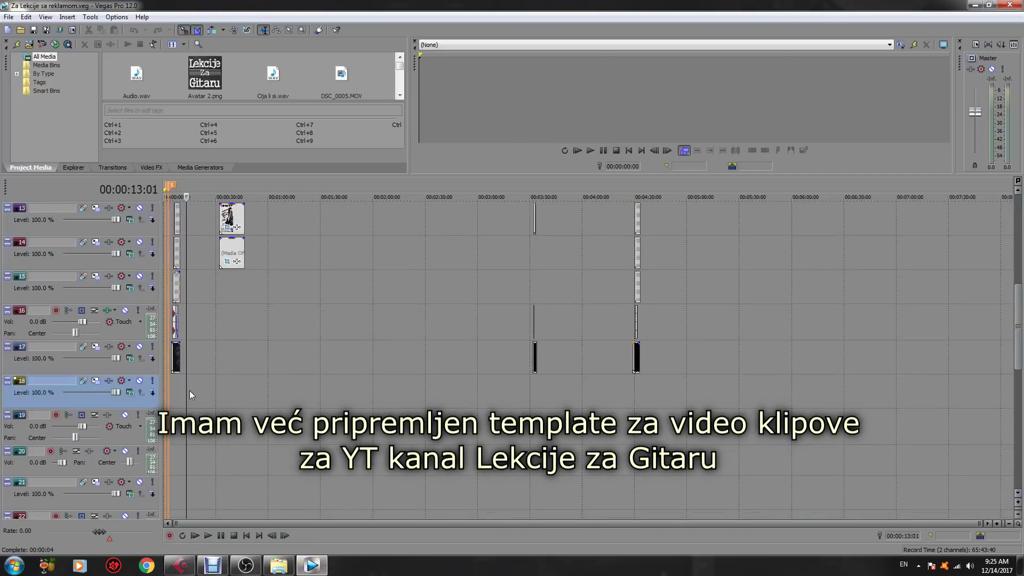
scroll(189, 391, "up", 3)
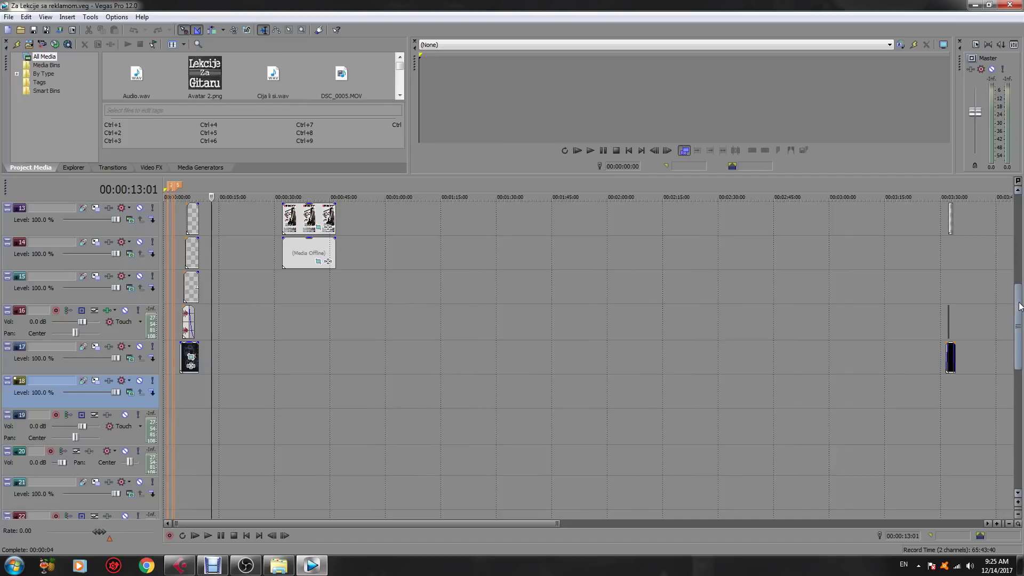
left_click_drag(1017, 303, 1017, 315)
Add the DSC_0008 video with its sound to tracks 18 and 19 and Hotel Nacional mixdown to track 20
left_click(279, 565)
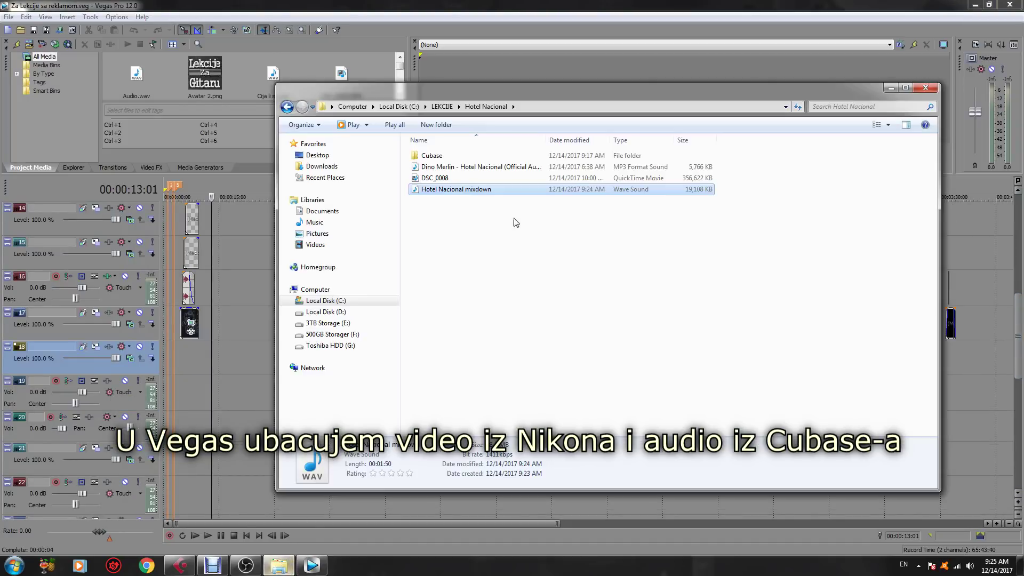
left_click(435, 179)
left_click_drag(268, 347, 247, 366)
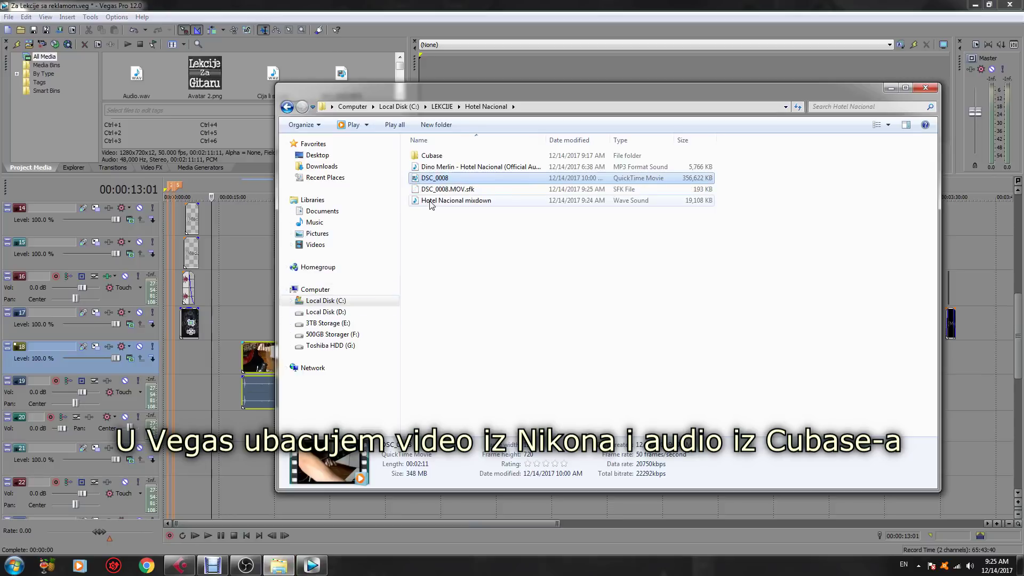
left_click_drag(431, 205, 251, 424)
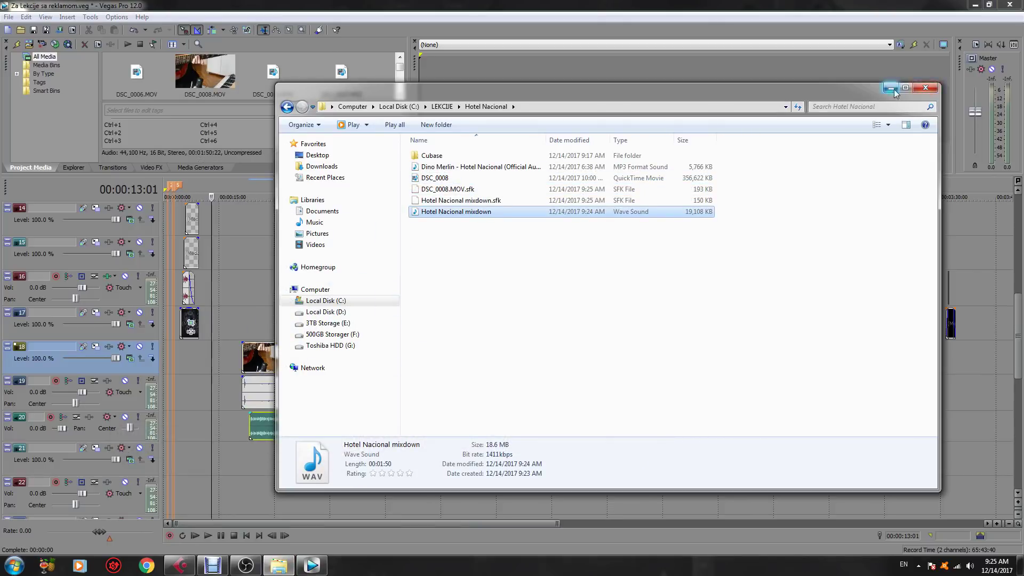
left_click(891, 88)
Move the mixdown clip on track 20 so its first notes line up with the camera audio on track 19, a few frames behind
left_click(296, 434)
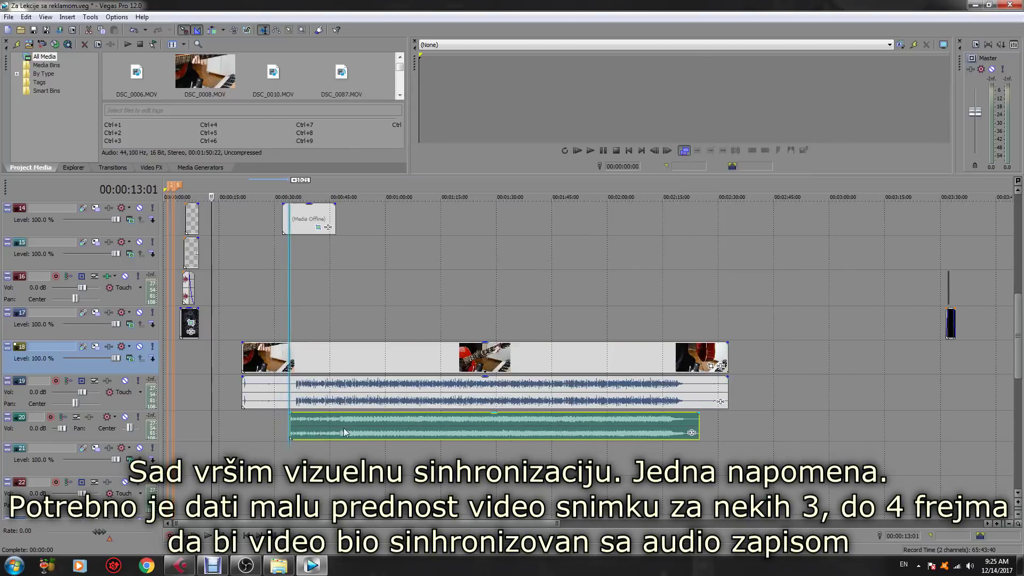
scroll(300, 438, "up", 8)
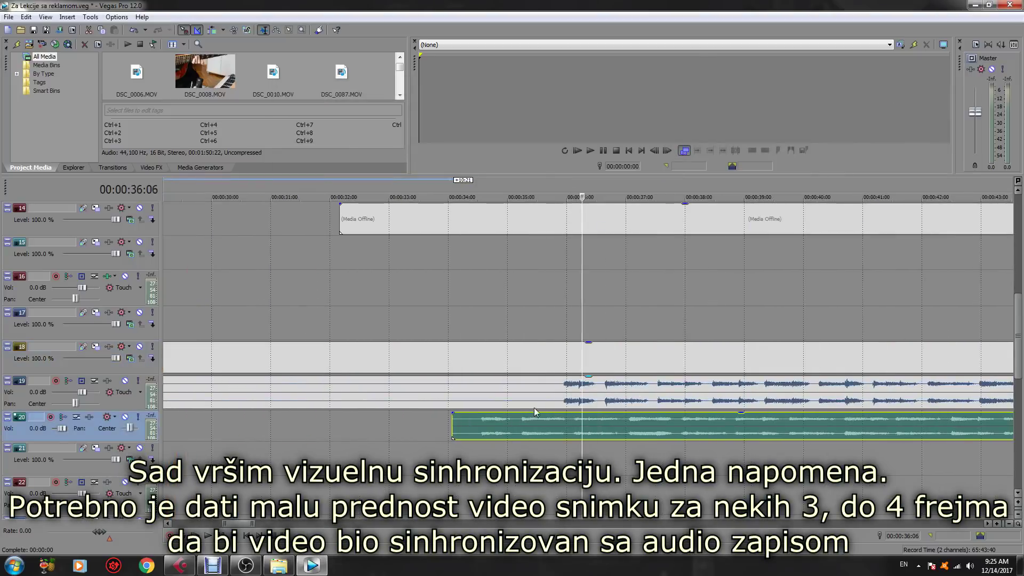
left_click_drag(529, 436, 630, 426)
left_click(564, 434)
scroll(571, 429, "up", 6)
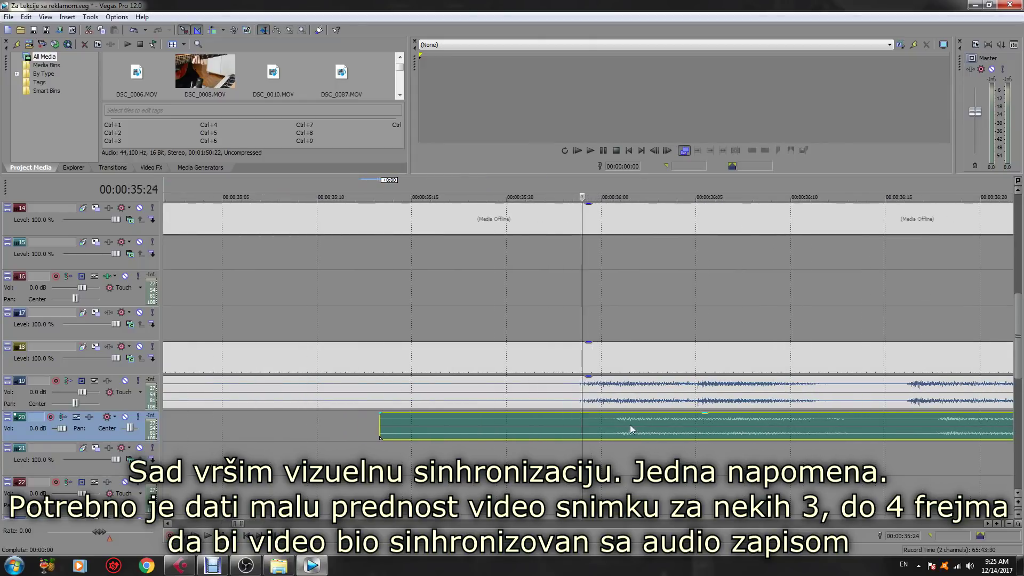
scroll(595, 435, "up", 4)
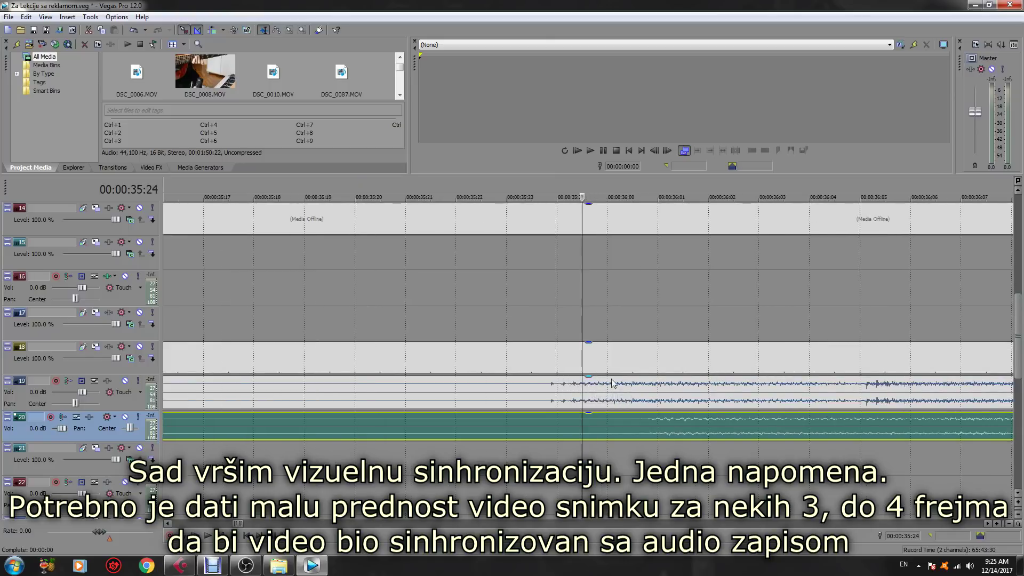
left_click_drag(678, 425, 655, 426)
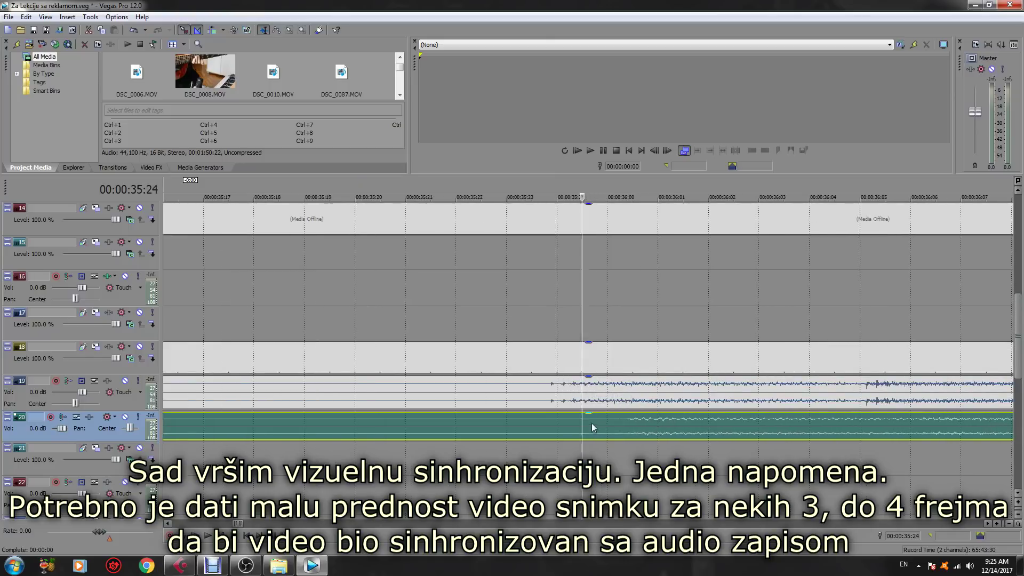
Play the camera audio and mixdown together from 00:00:35:24 to check their sync
scroll(581, 382, "down", 4)
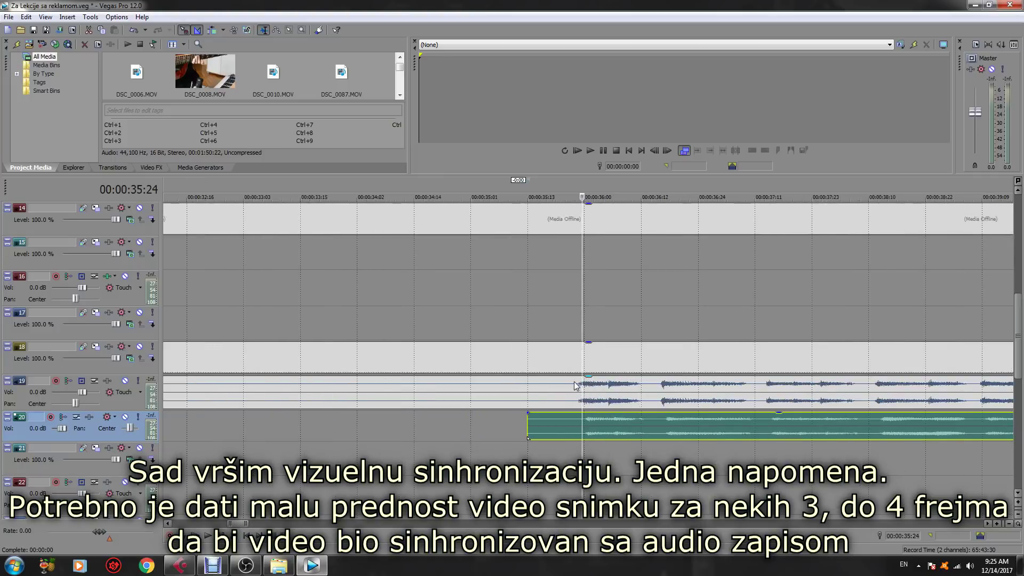
key("space")
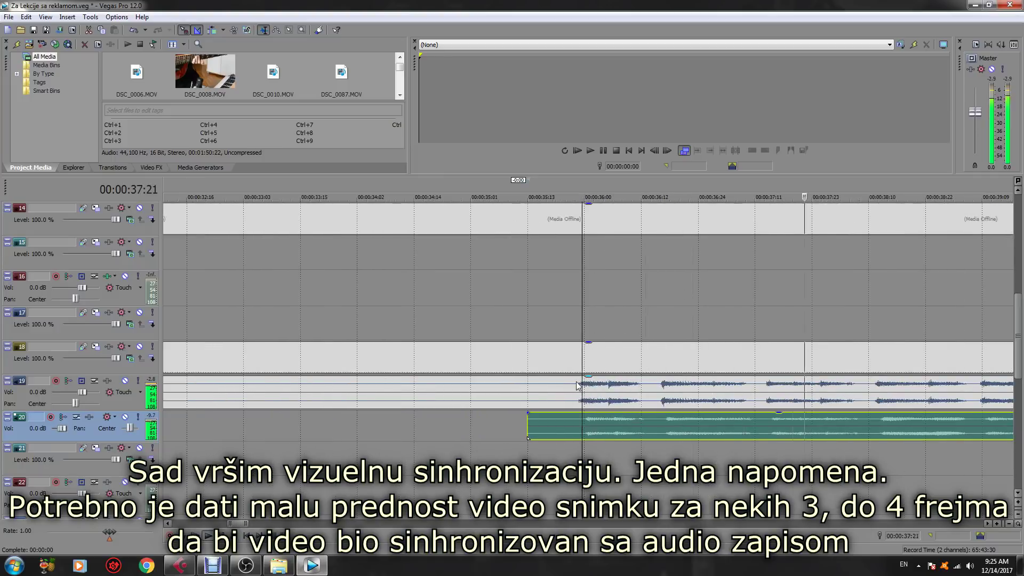
key("space")
Show the video preview docked beside the trimmer and play the picture with the audio from 00:00:35:24
key("alt+4")
left_click_drag(853, 75, 623, 47)
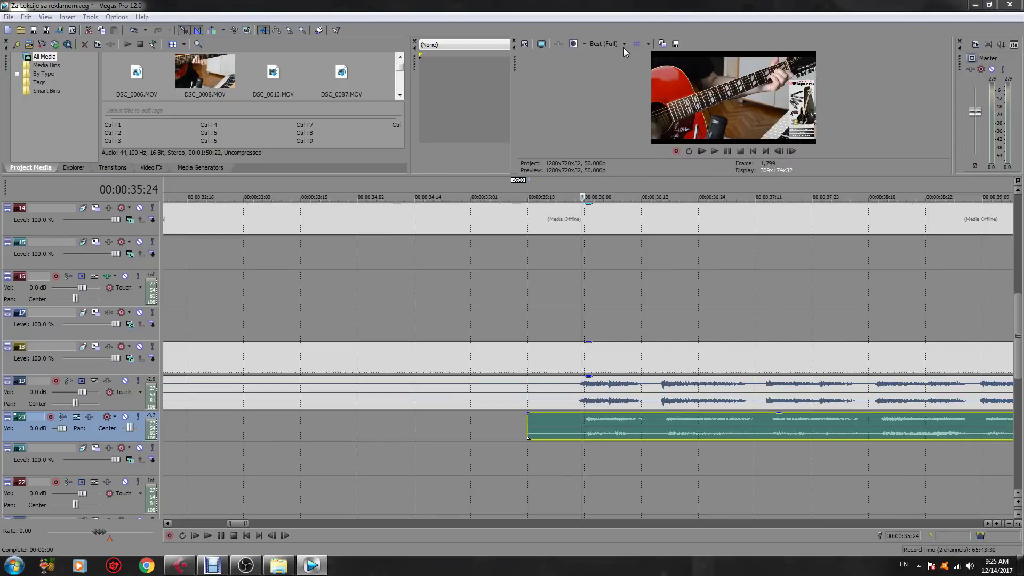
key("space")
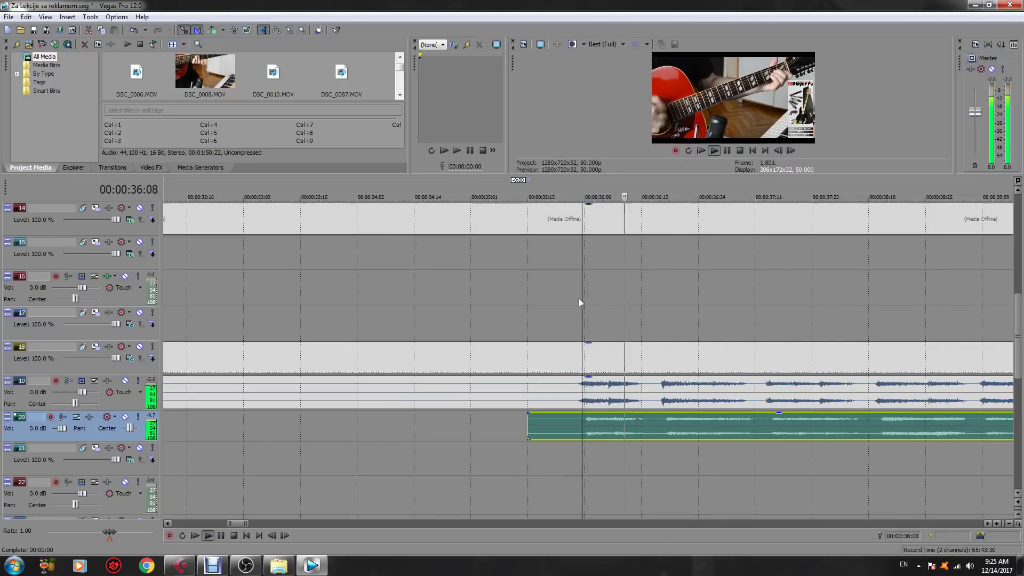
key("space")
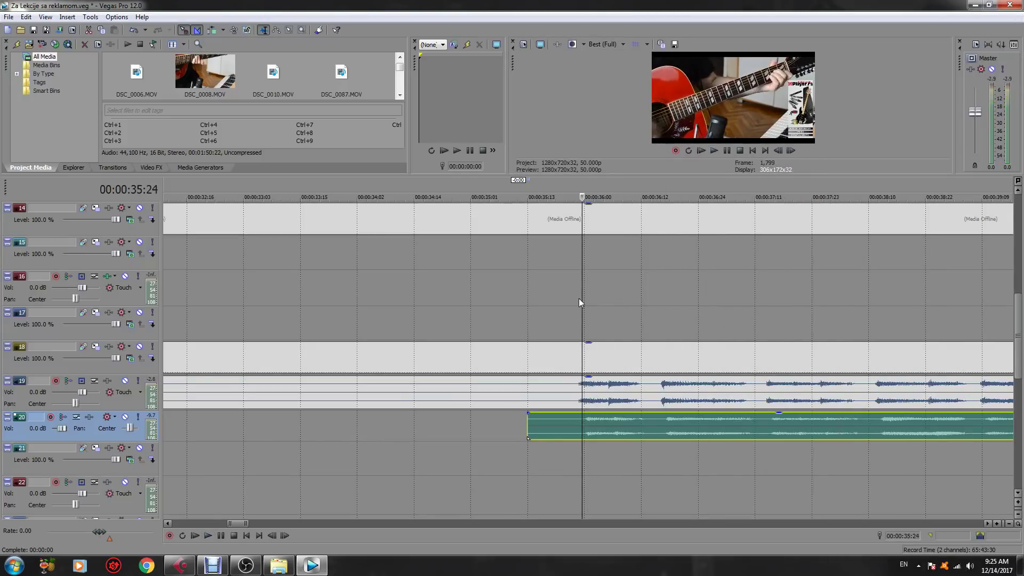
Lower the volume of the camera audio clip on track 19 to silence and solo the video on track 18
left_click_drag(588, 377, 590, 430)
scroll(458, 397, "down", 6)
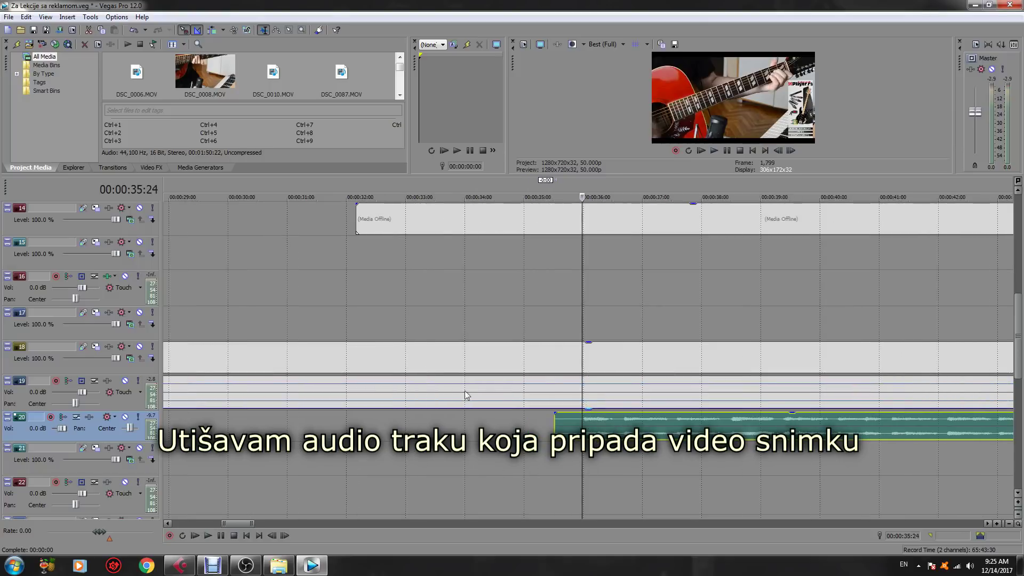
left_click(152, 347)
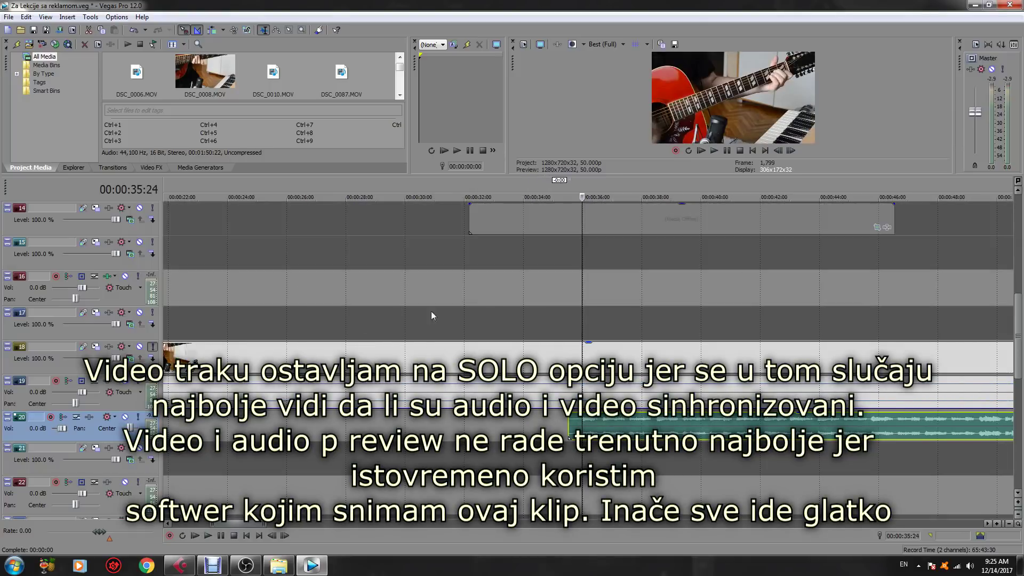
Play the soloed picture with the mixdown from 00:00:35:24 in an enlarged floating preview to check their sync
key("space")
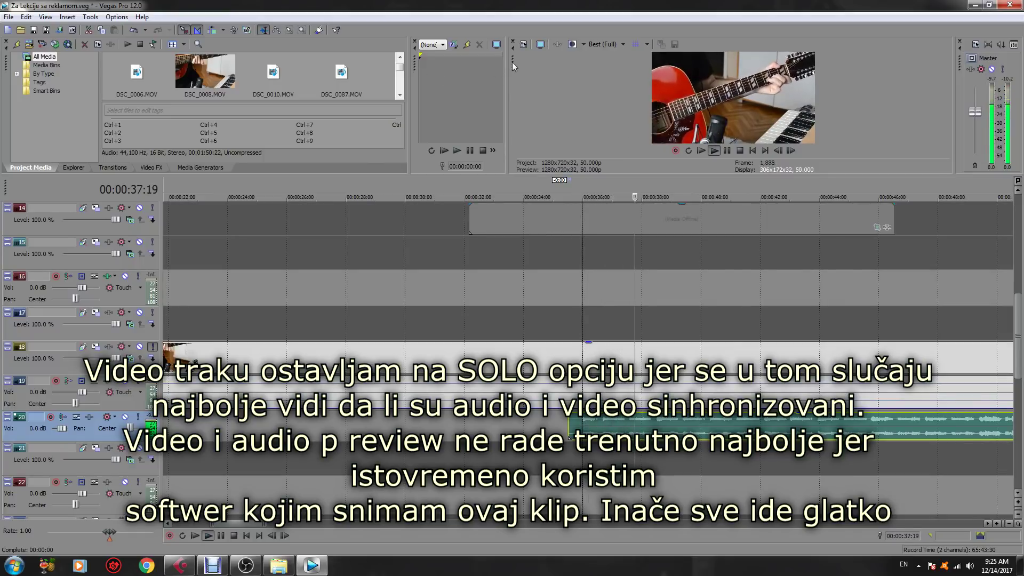
left_click_drag(513, 65, 218, 121)
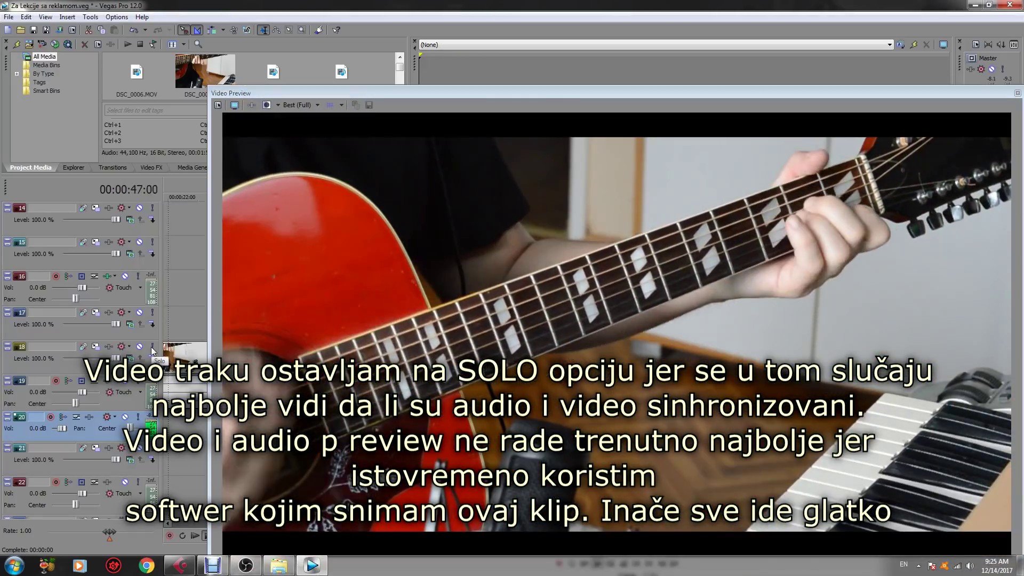
left_click_drag(840, 94, 1002, 6)
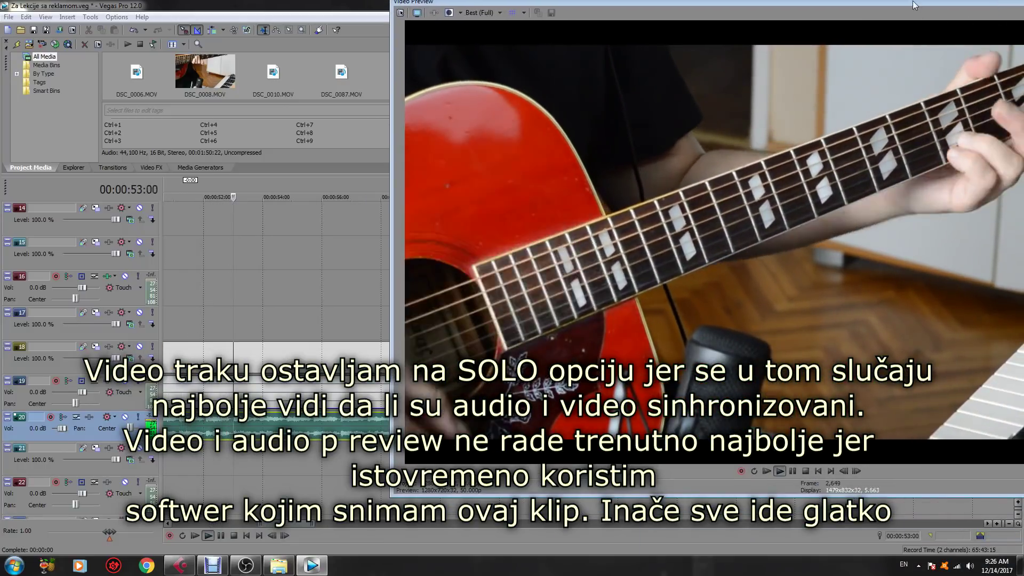
left_click_drag(913, 1, 1023, 3)
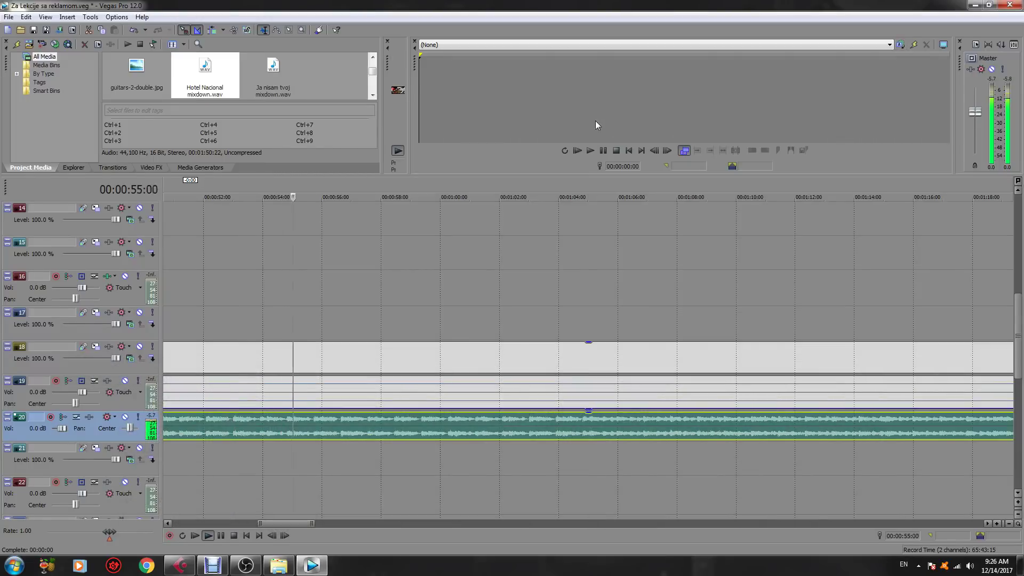
key("space")
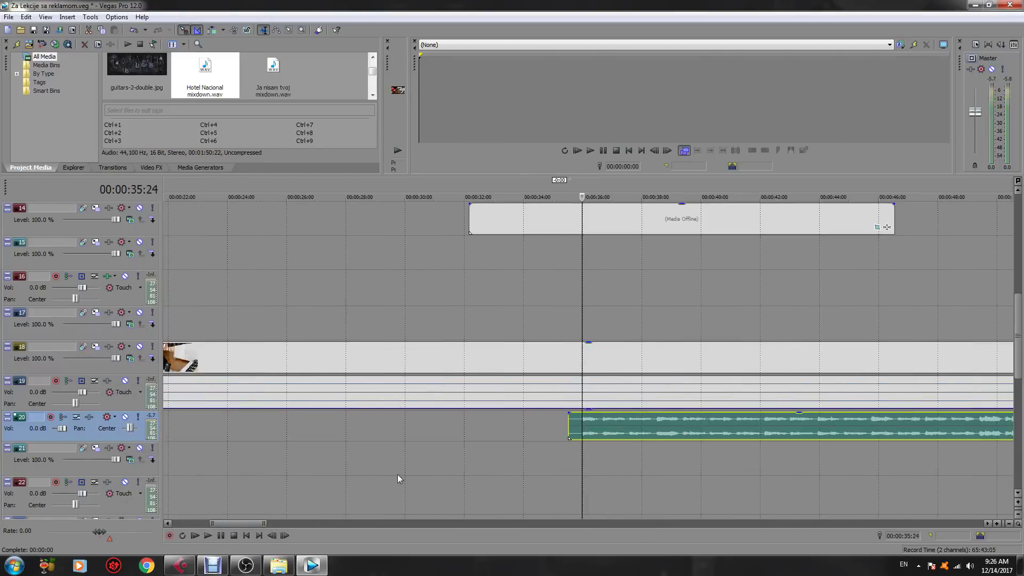
Select the video, camera audio and mixdown clips on tracks 18 to 20 and group them
scroll(511, 353, "down", 6)
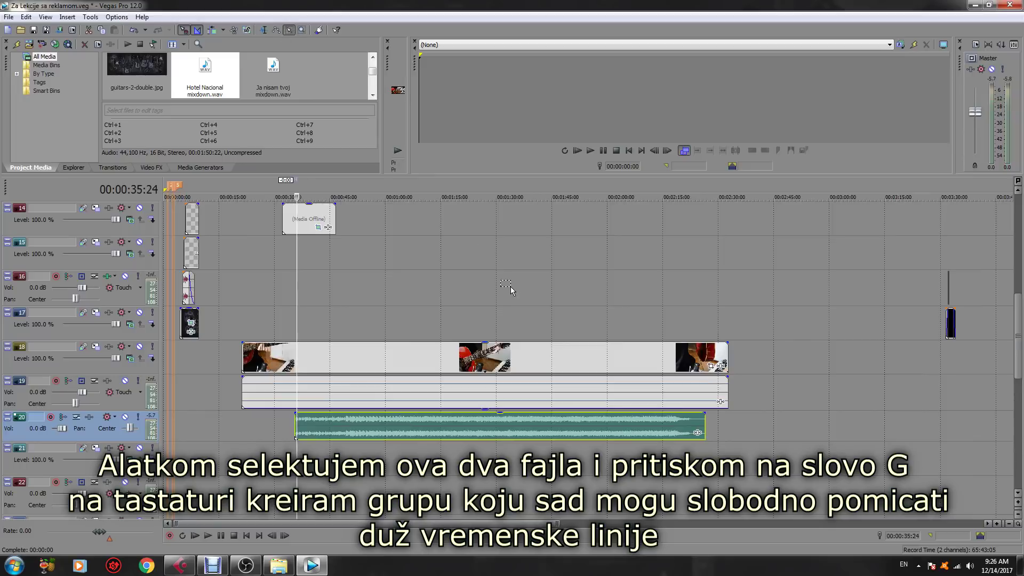
left_click_drag(575, 296, 473, 441)
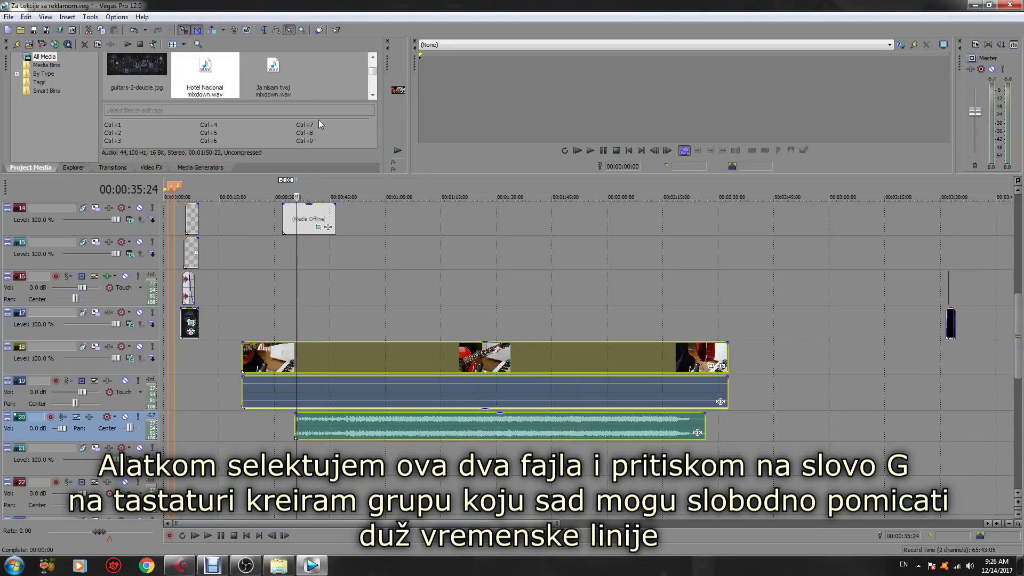
left_click(266, 319)
Trim the video's start to shortly before the mixdown and move the grouped clips to start at about 00:00:09:23
scroll(265, 319, "up", 3)
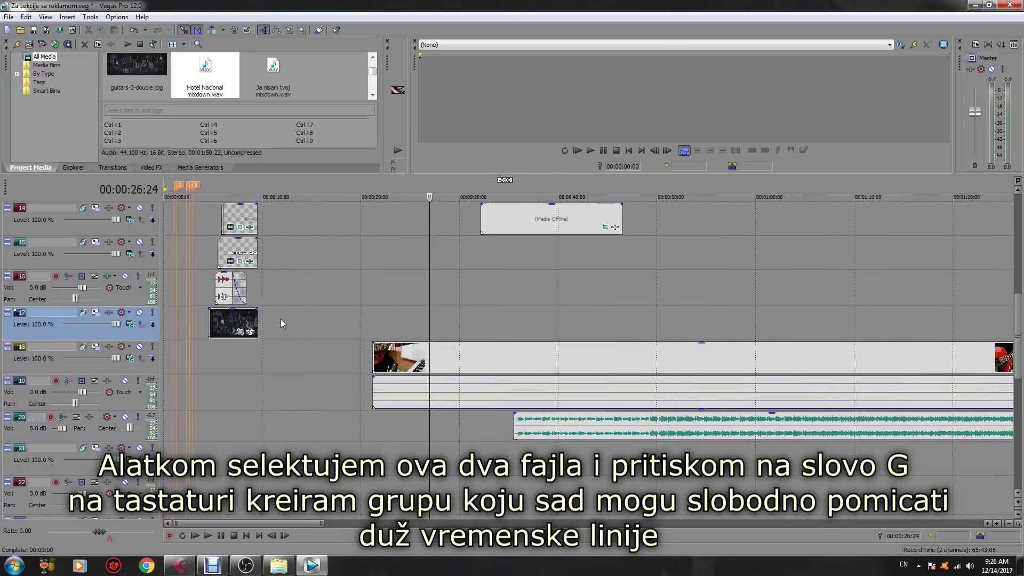
left_click_drag(376, 365, 294, 366)
left_click(263, 371)
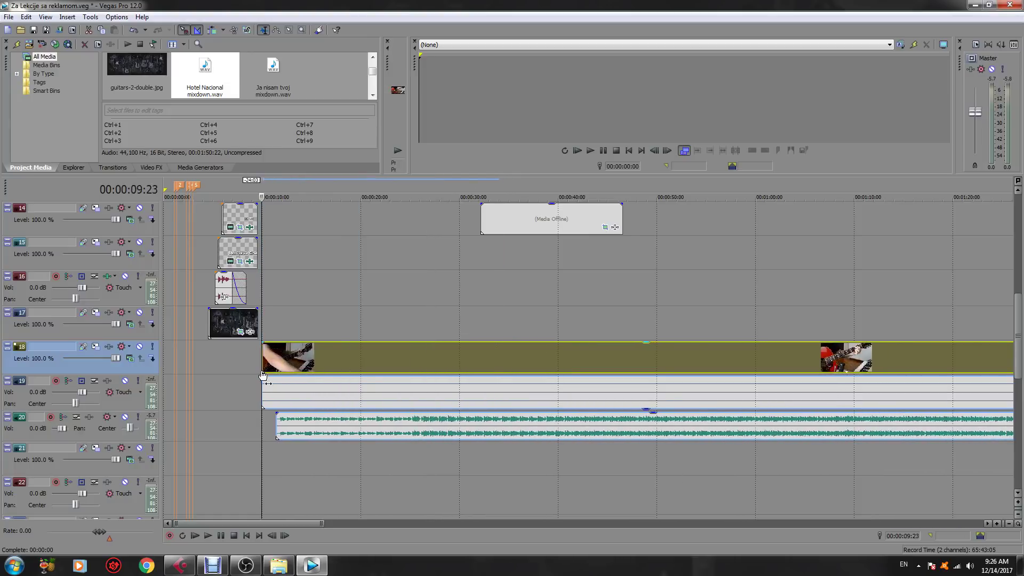
Play the opening of the grouped clips from 00:00:09:23
scroll(374, 370, "up", 8)
key("space")
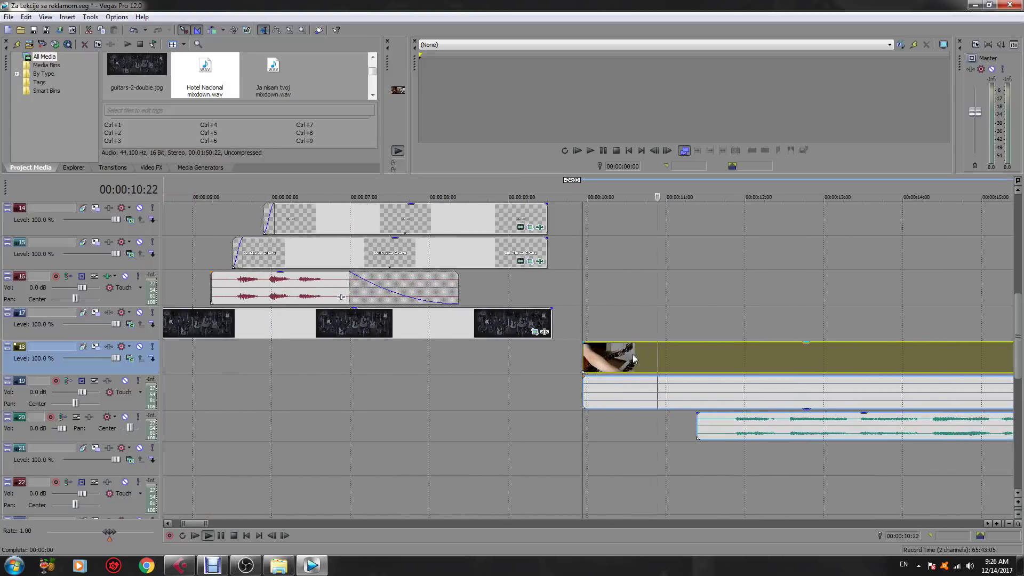
key("space")
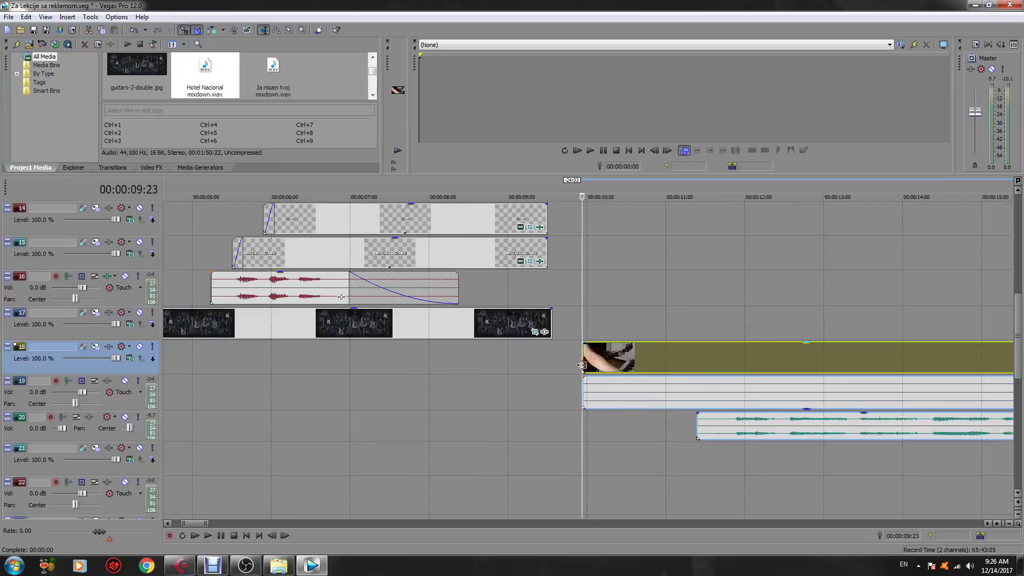
Trim and shift the grouped clips so the video on track 18 starts right where the intro on track 17 ends
scroll(597, 360, "down", 5)
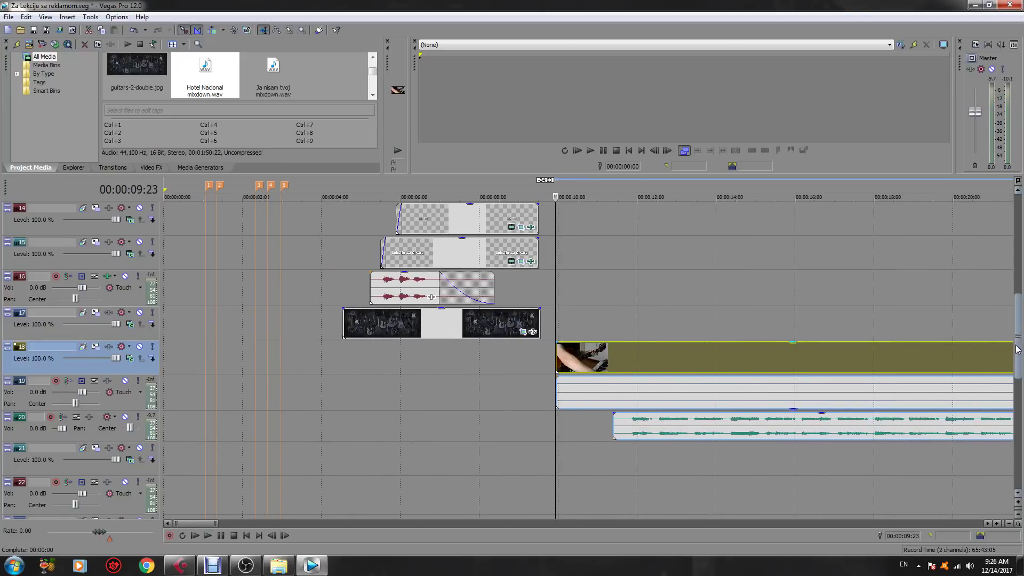
left_click_drag(1018, 349, 1017, 310)
scroll(731, 409, "down", 3)
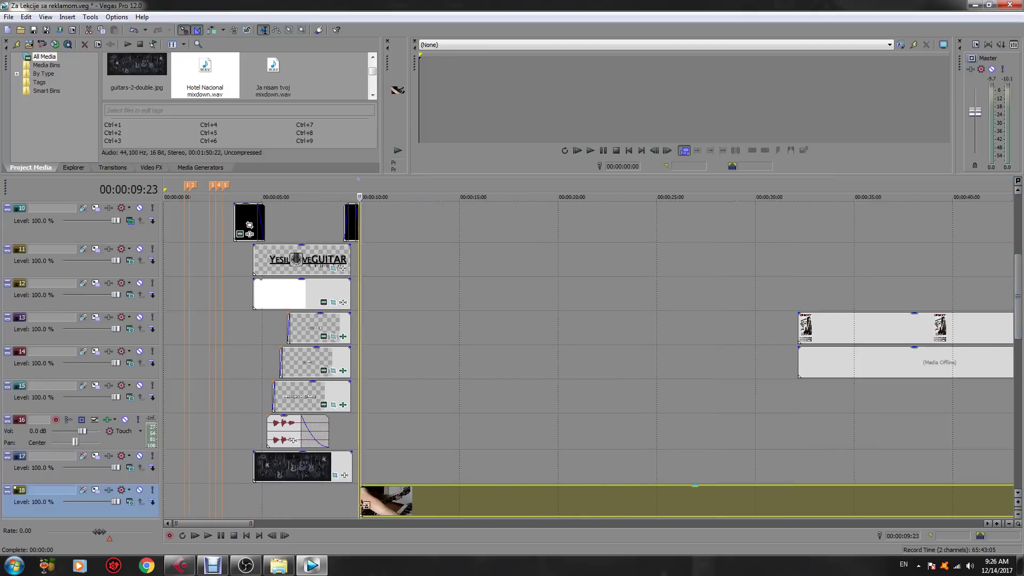
mouse_move(361, 501)
left_mouse_down()
mouse_move(371, 501)
mouse_move(354, 503)
left_mouse_up()
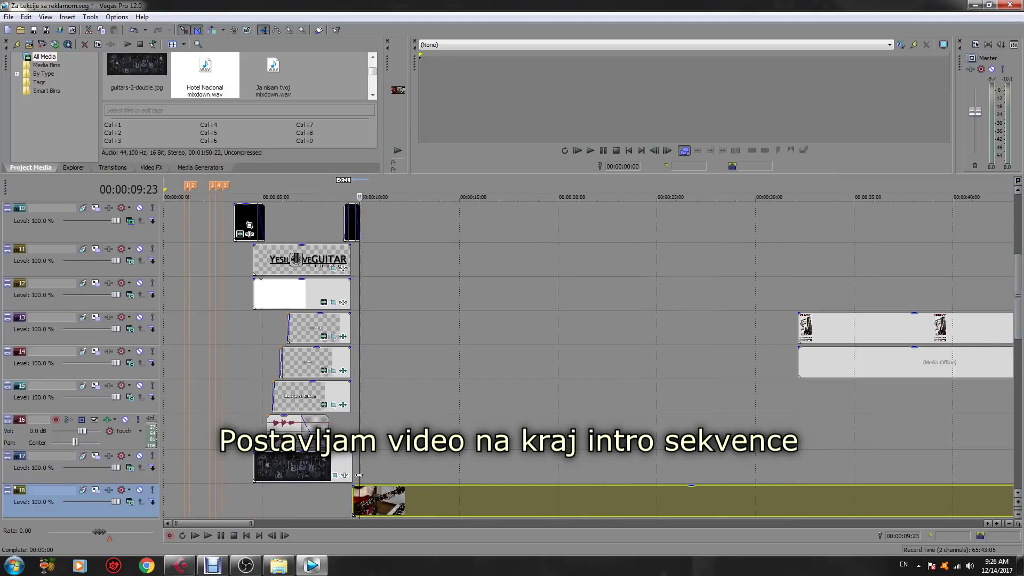
Play the beginning of the video after the intro from 00:00:09:23 to check its placement
left_click(359, 474)
scroll(447, 432, "up", 4)
left_click_drag(1014, 305, 1016, 334)
key("space")
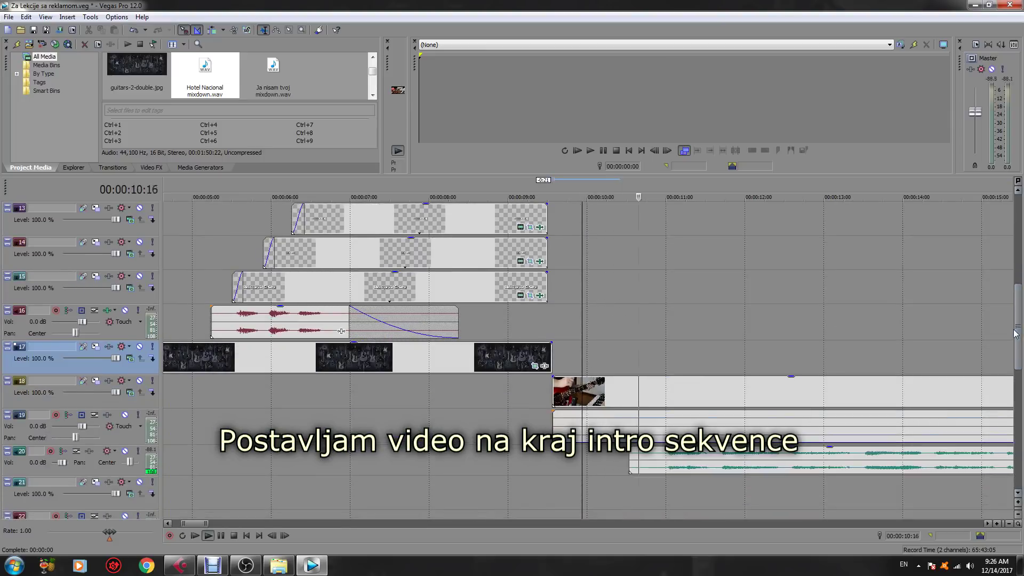
scroll(609, 363, "down", 5)
scroll(609, 363, "down", 3)
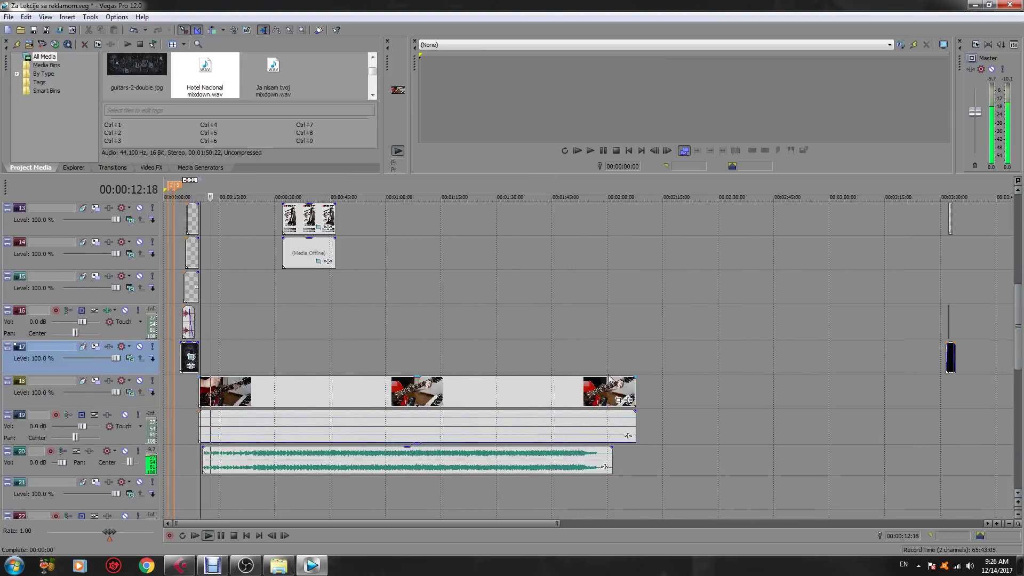
key("space")
Trim the ends of the grouped video, camera audio and mixdown clips together to about 00:02:01
left_click_drag(634, 388, 607, 397)
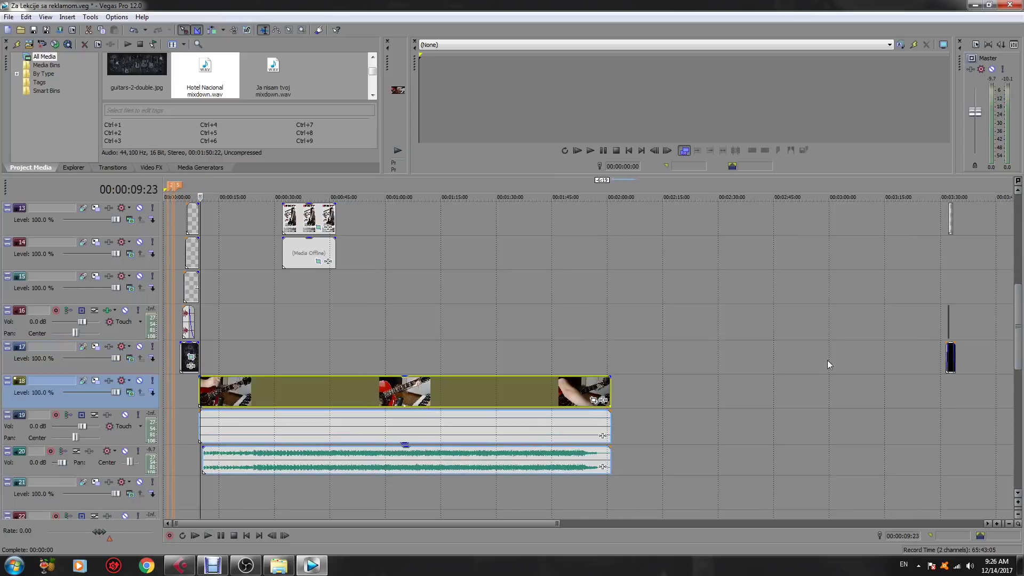
scroll(679, 391, "down", 3)
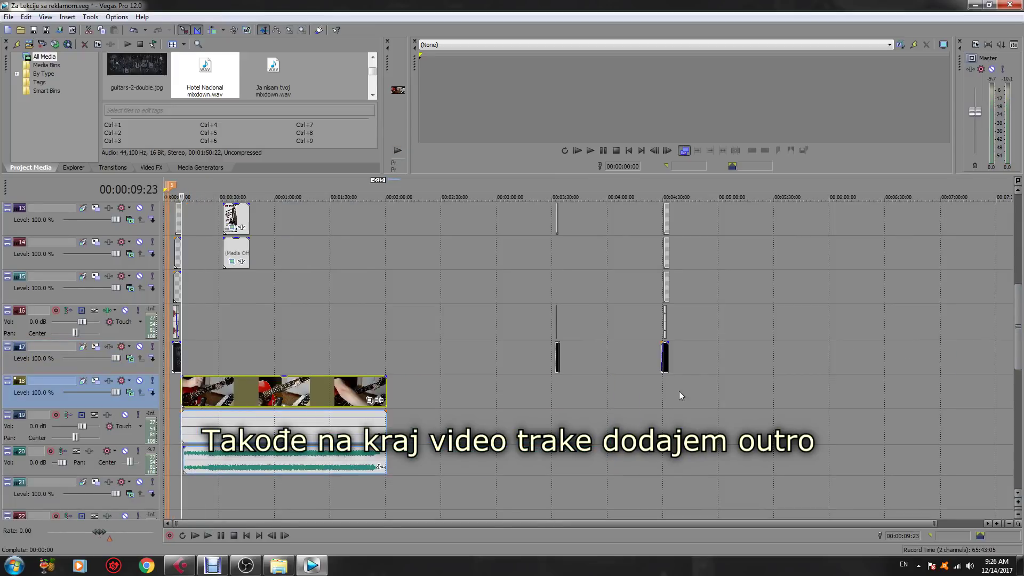
Move the outro group from about 00:04:30 to the end of the video on track 18 and play the ending from 00:01:52:01
left_click(667, 393)
scroll(650, 394, "up", 6)
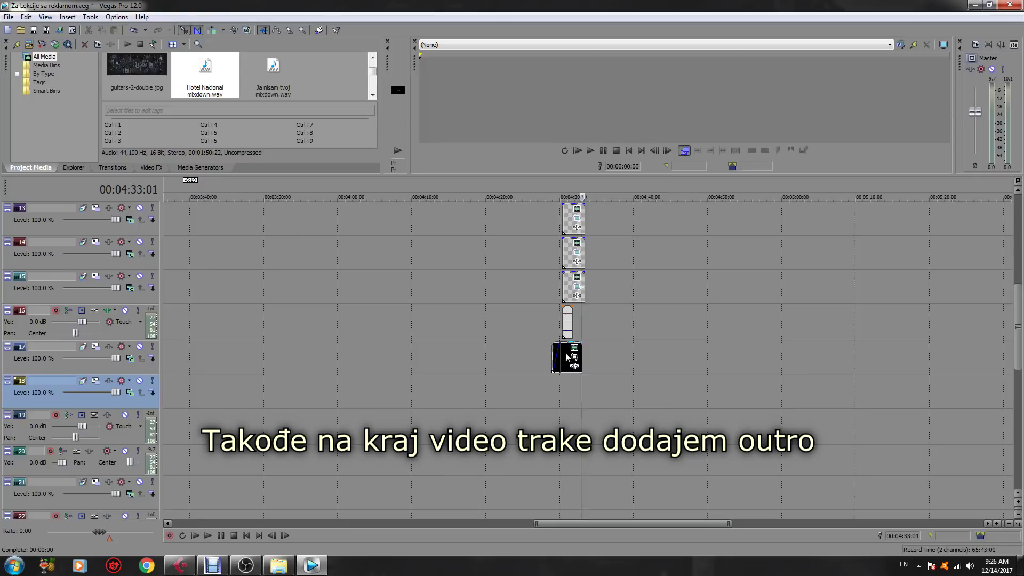
left_click_drag(566, 357, 219, 352)
scroll(219, 351, "down", 2)
scroll(219, 351, "down", 2)
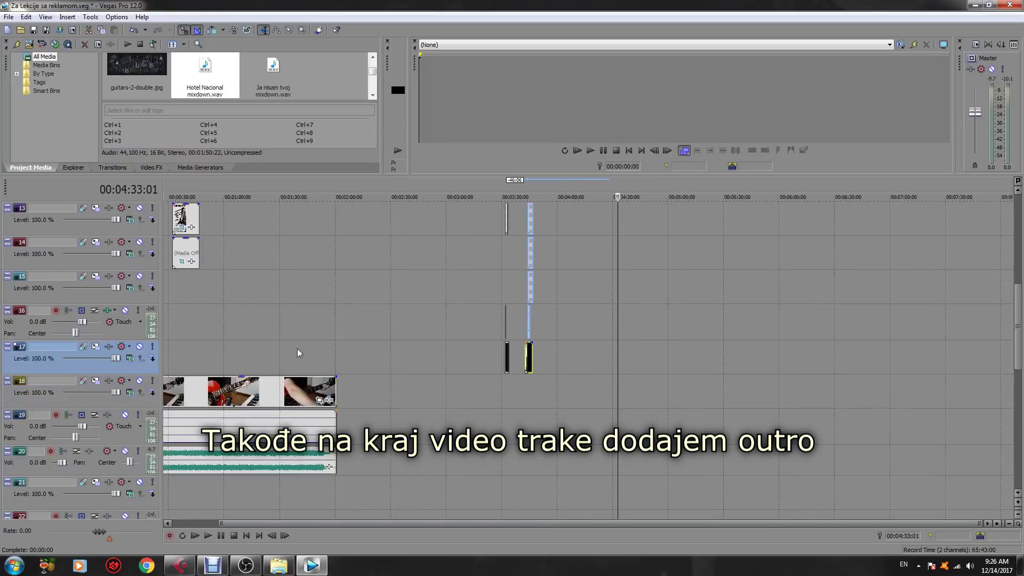
left_click_drag(528, 355, 343, 365)
left_click(322, 354)
scroll(505, 333, "up", 6)
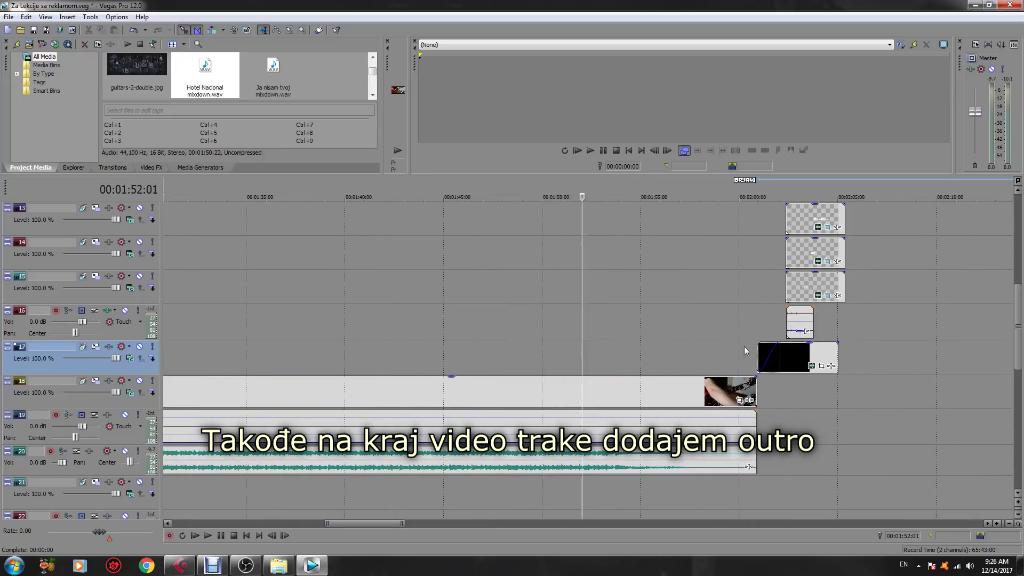
key("space")
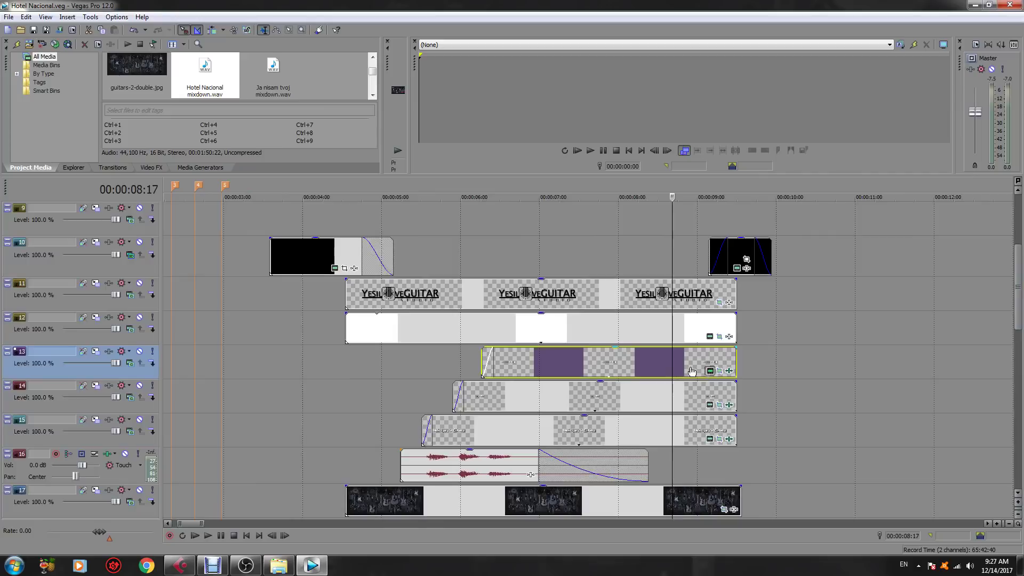
Change the song title text in the intro clip on track 13 to "Hotel Nacional"
left_click(692, 370)
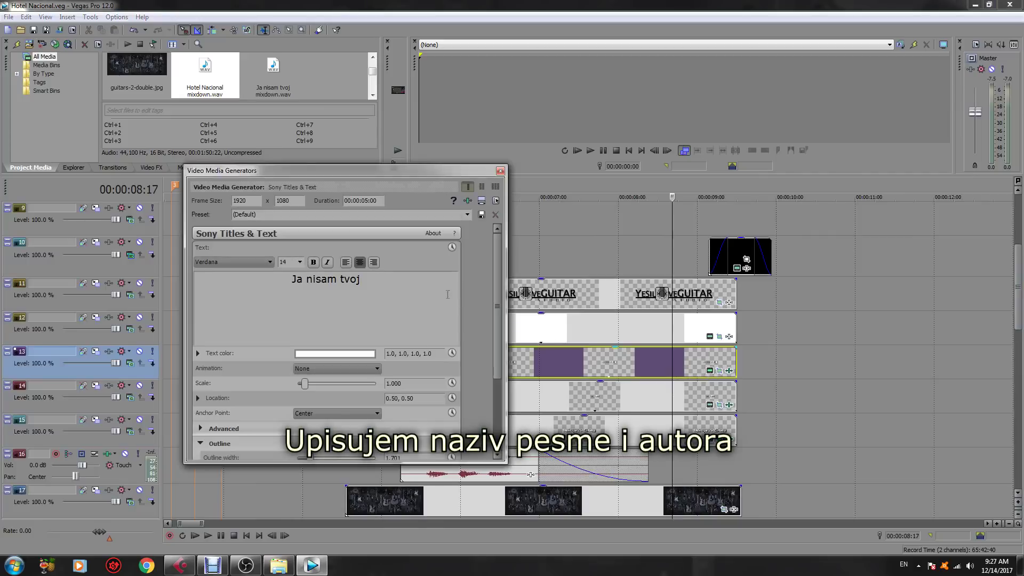
key("ctrl+a")
type("Hote")
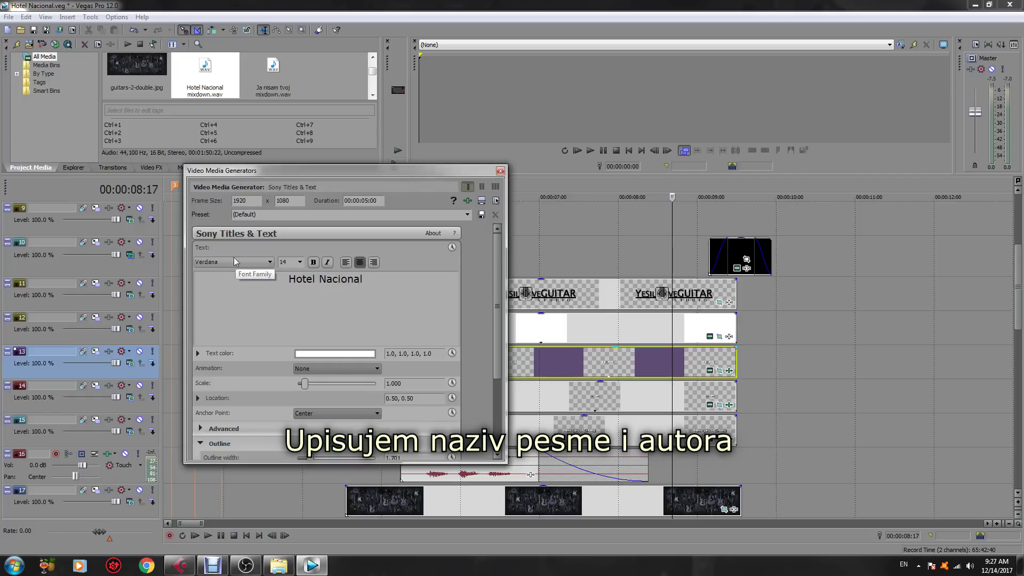
left_click(499, 170)
Change the artist text in the intro clip on track 14 to "Dino Merlin"
left_click(649, 404)
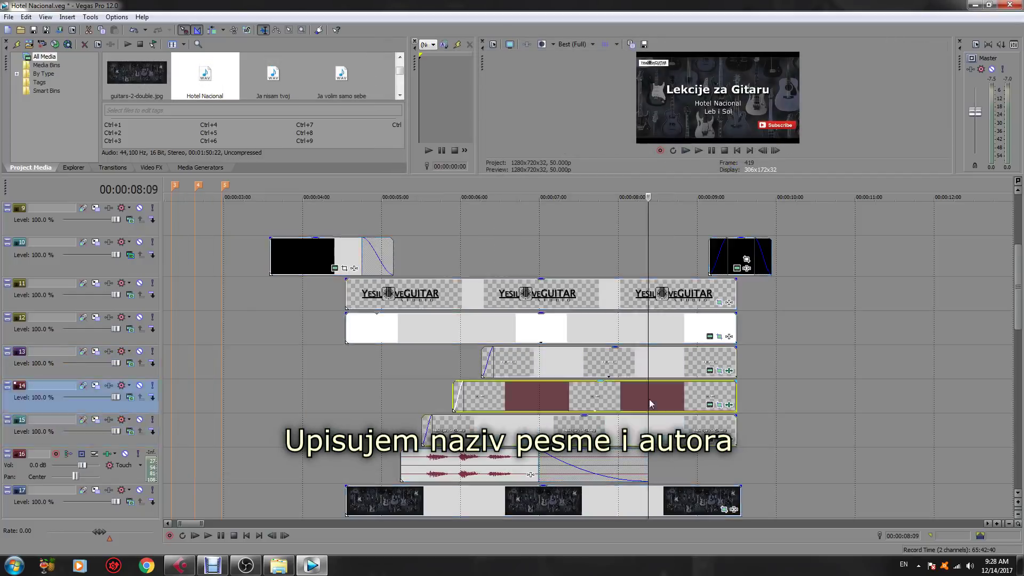
left_click(709, 404)
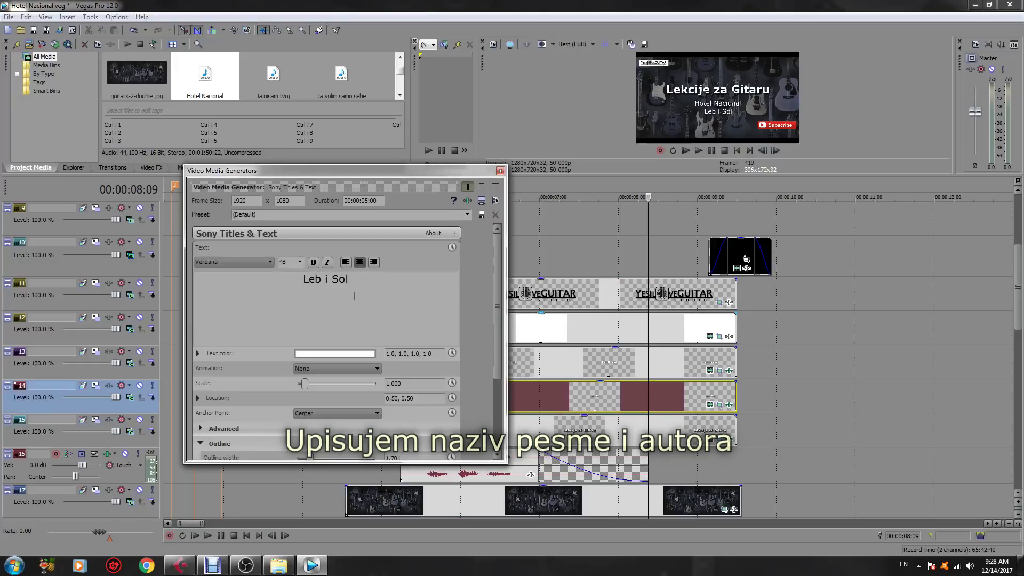
key("ctrl+a")
type("D")
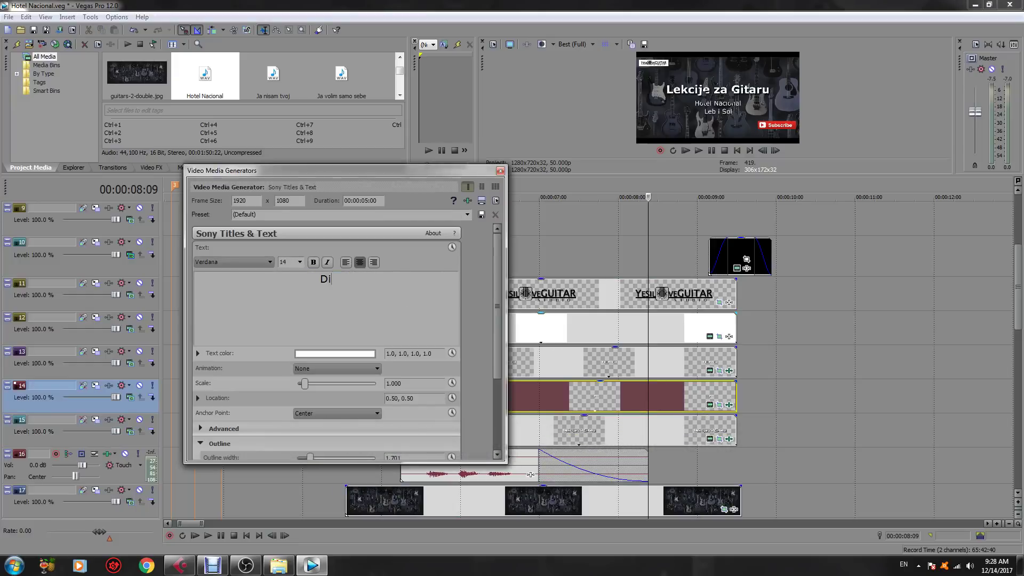
type("ino Merlin")
left_click(500, 171)
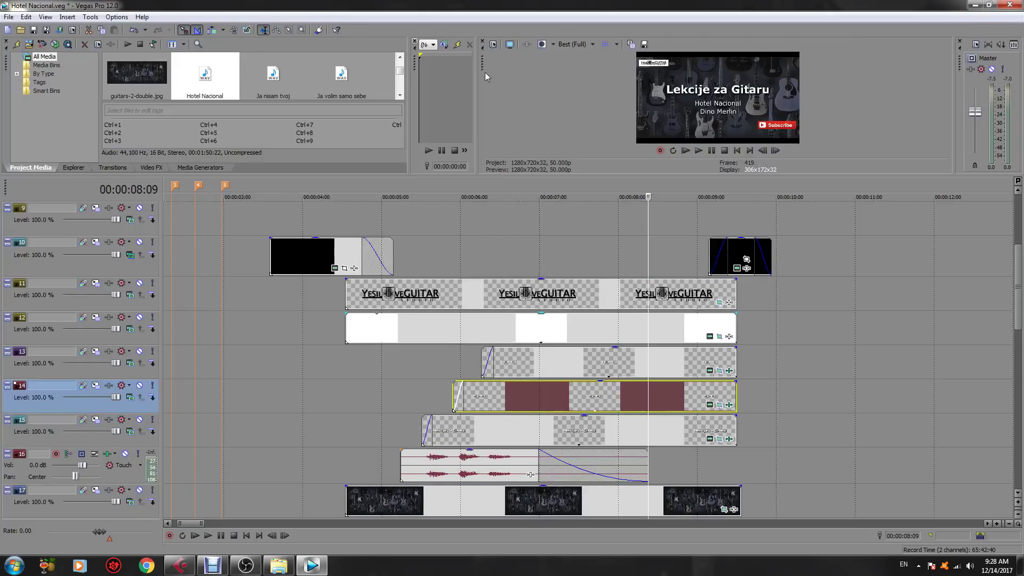
Play the intro into the guitar video in an enlarged floating preview, and set the preview quality to Draft (Auto)
left_click_drag(485, 72, 372, 174)
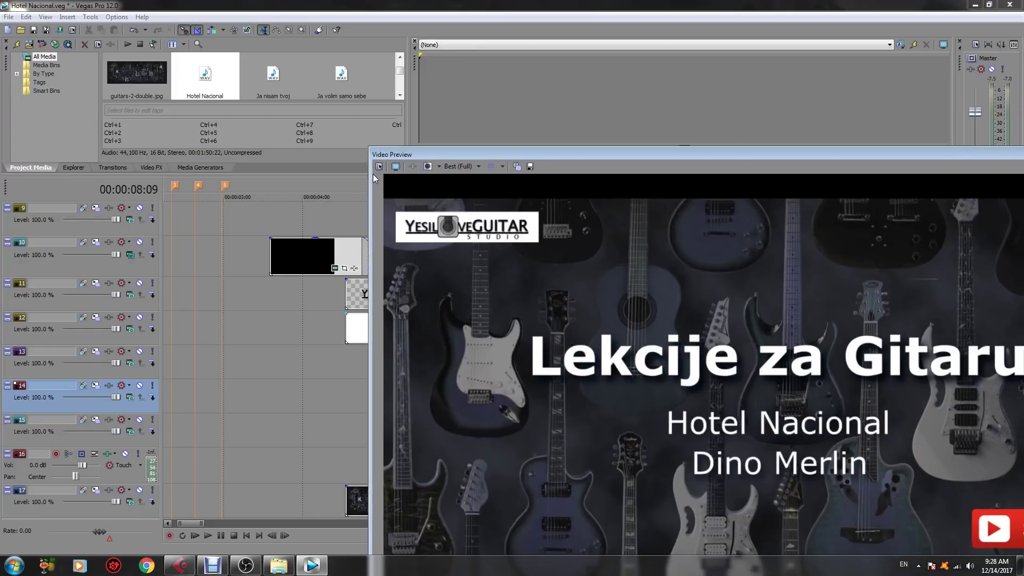
left_click(360, 354)
key("space")
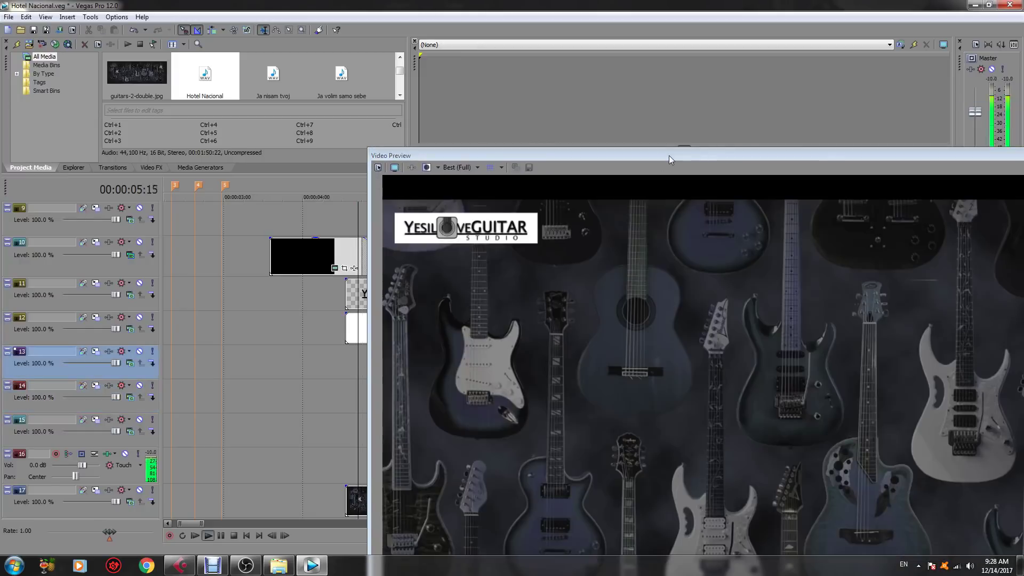
left_click_drag(668, 156, 450, 93)
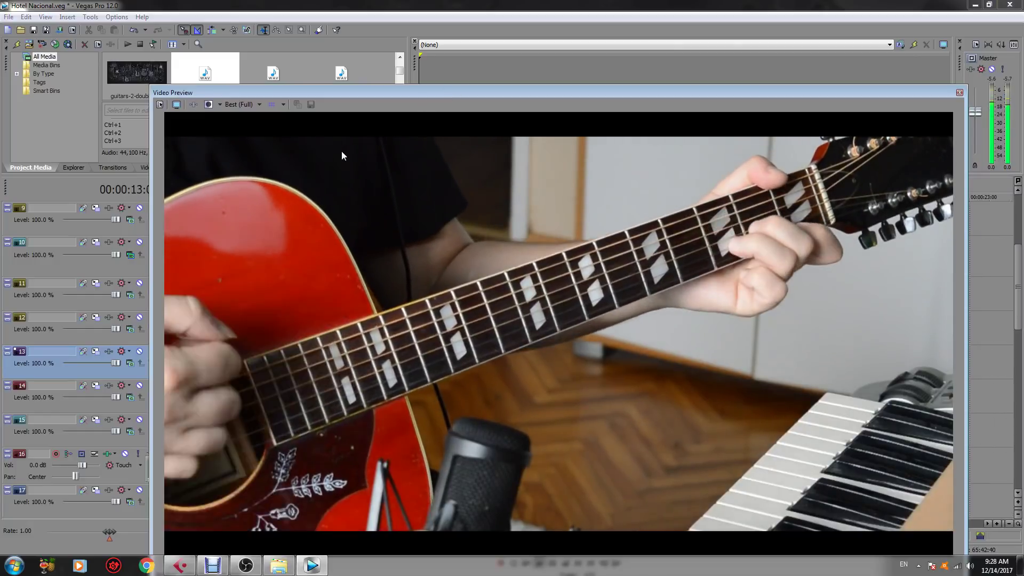
left_click(259, 104)
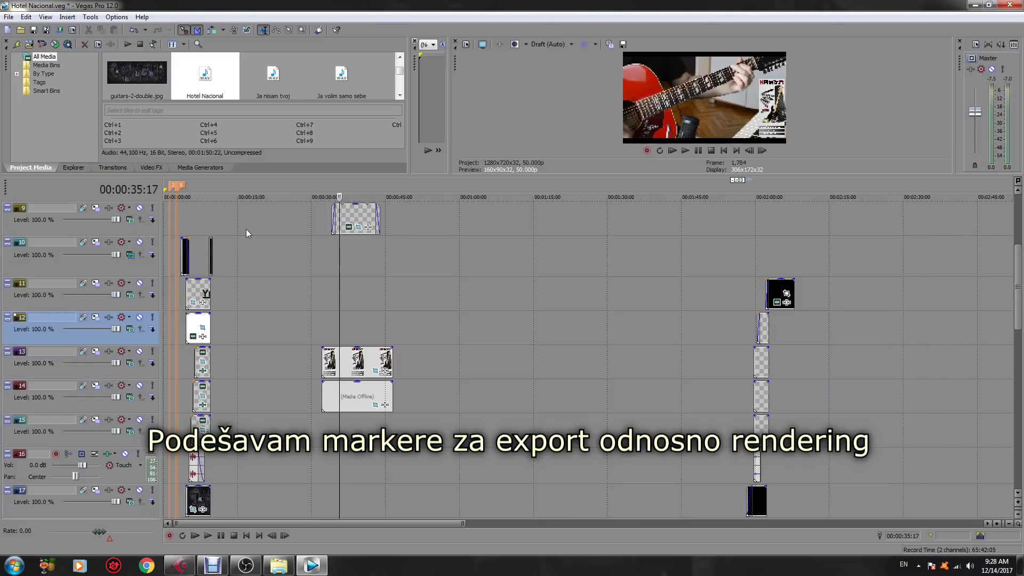
Set the render range from 00:00:04:13 at the intro to 00:02:02:17 at the outro
left_click_drag(186, 232, 767, 227)
scroll(765, 226, "up", 5)
scroll(766, 226, "down", 10)
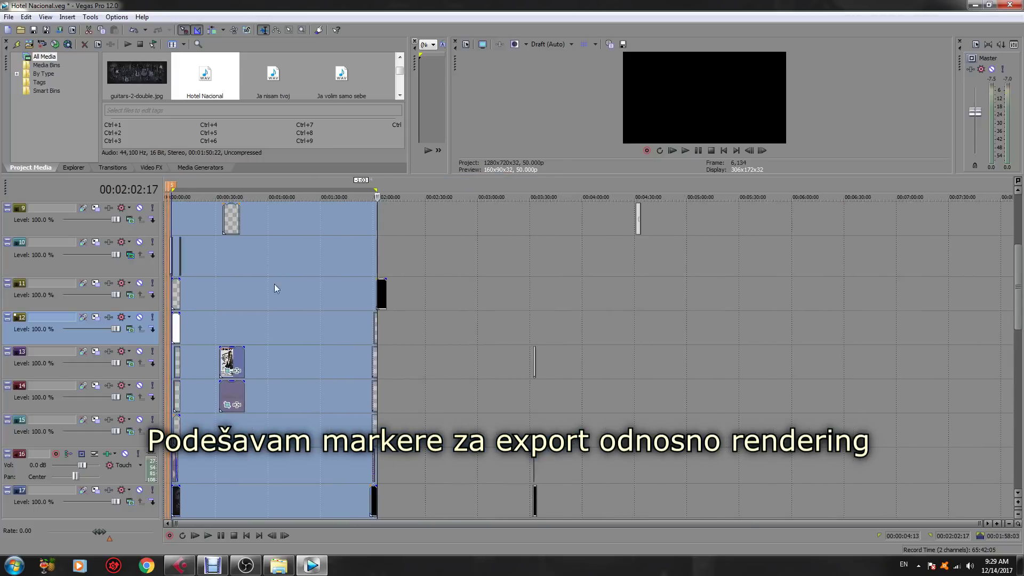
Move the render range's start to where the black clip on track 10 begins to fade out in the intro
left_click(205, 290)
scroll(208, 288, "up", 4)
left_click(232, 261)
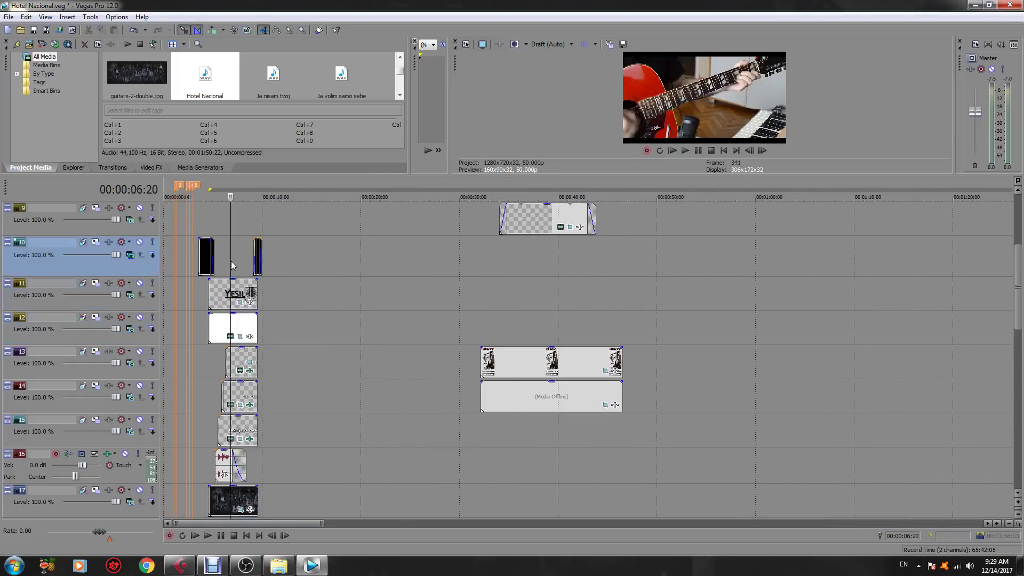
scroll(231, 261, "up", 5)
left_click(346, 218)
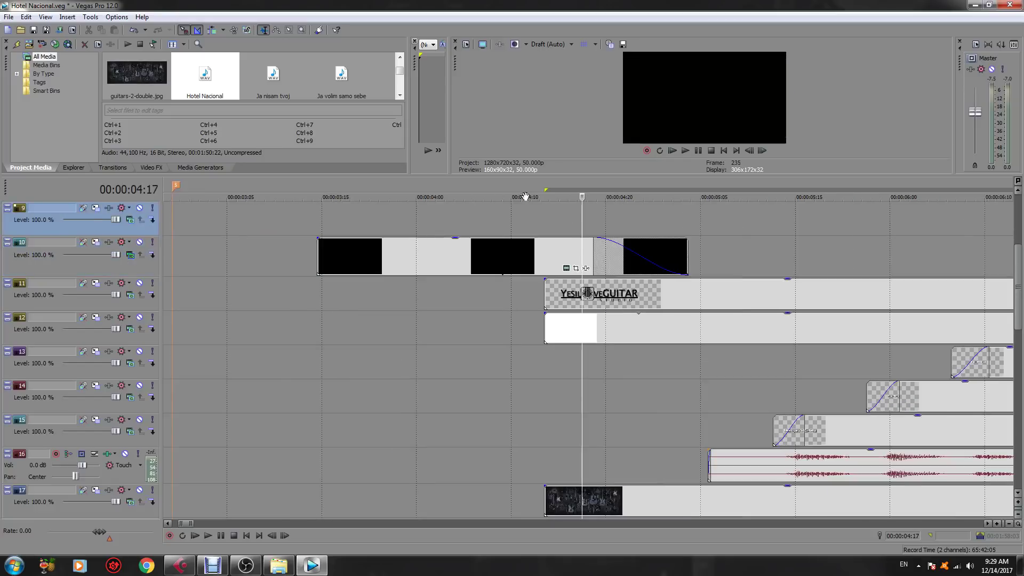
mouse_move(548, 191)
left_mouse_down()
mouse_move(661, 191)
mouse_move(594, 192)
left_mouse_up()
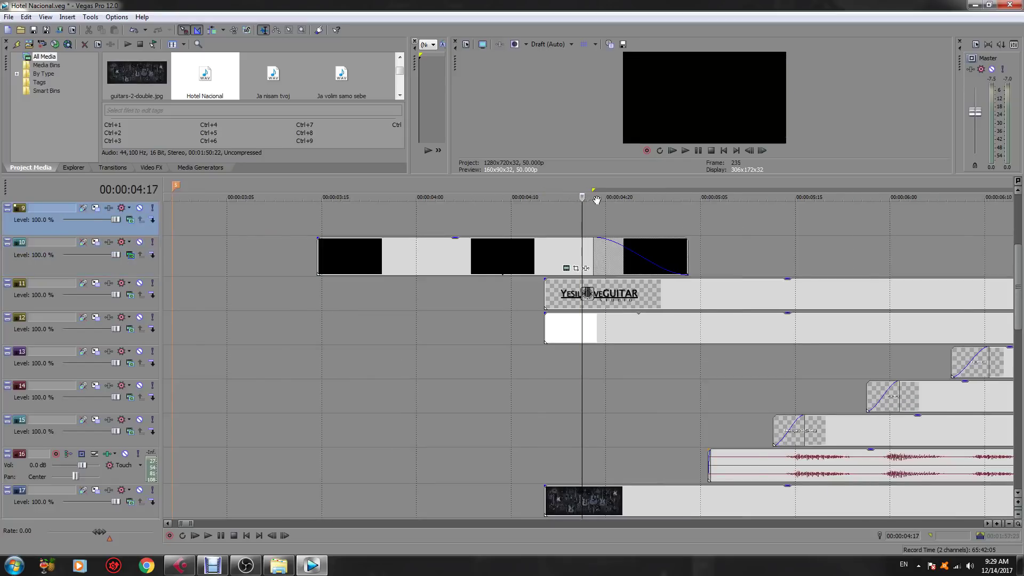
scroll(584, 243, "down", 5)
left_click(501, 248)
left_click(576, 302)
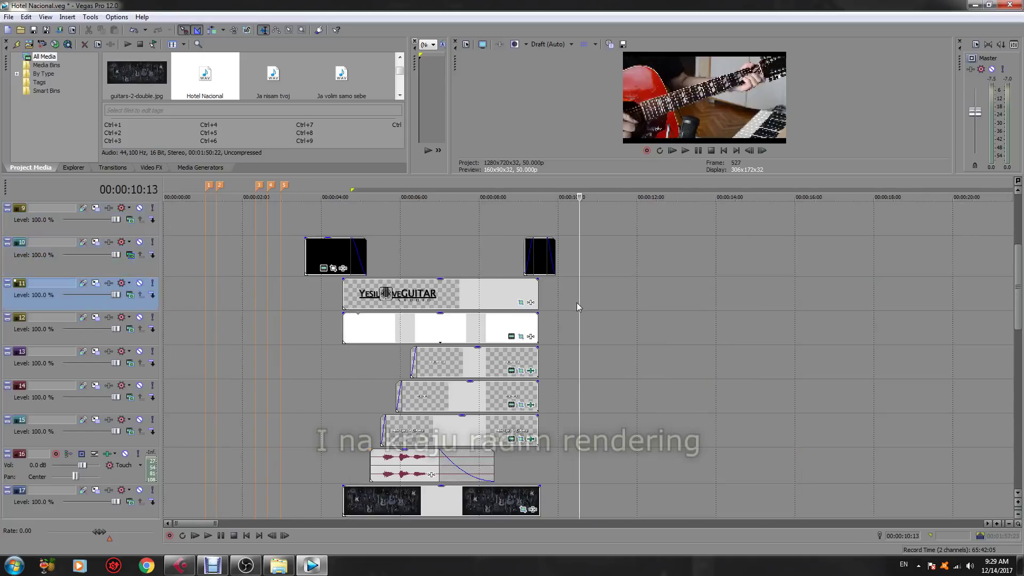
Open the Render As settings and choose the MainConcept AVC/AAC template Internet HD 720p
left_click(9, 17)
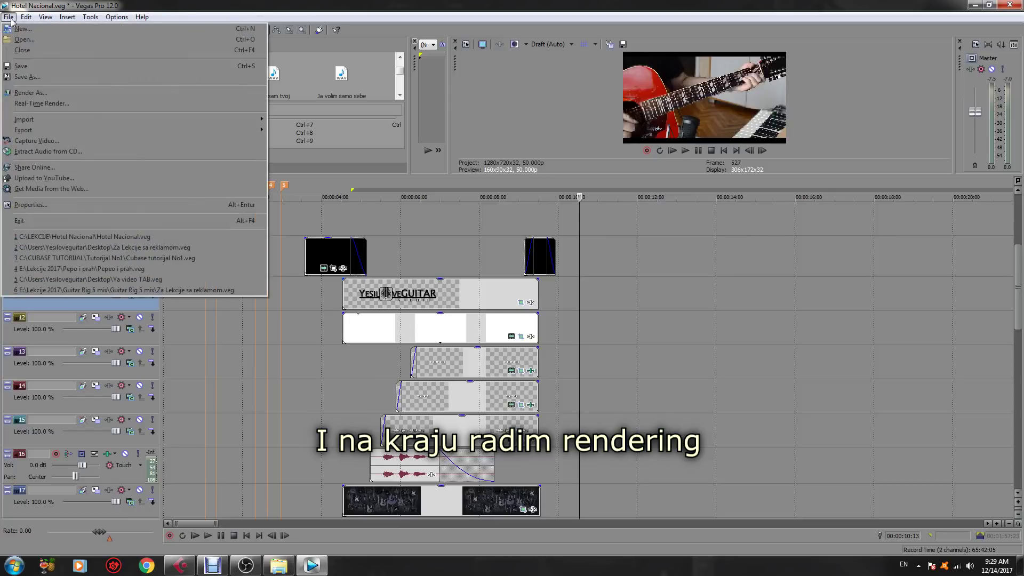
left_click(24, 92)
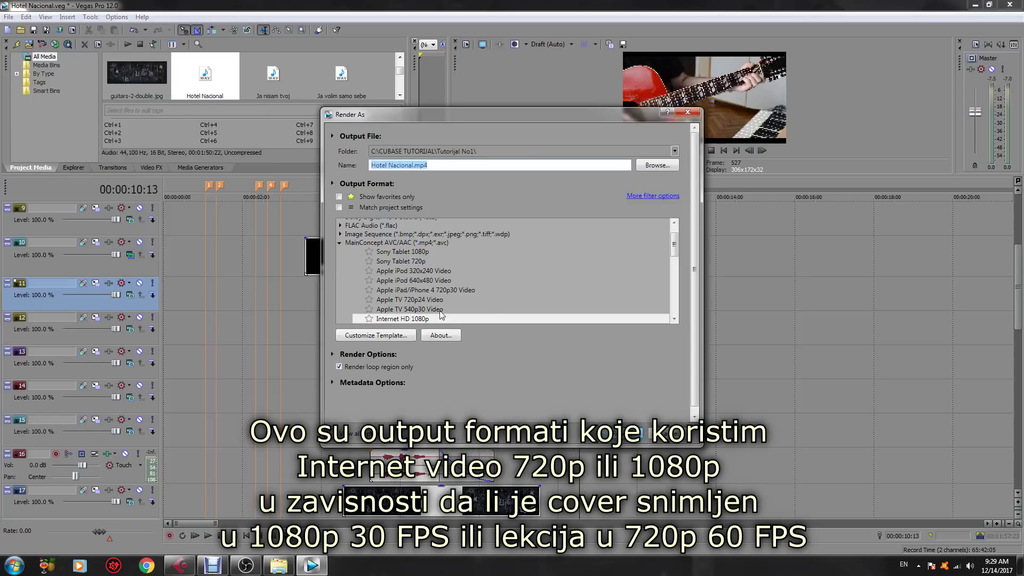
left_click_drag(674, 253, 674, 257)
left_click(404, 283)
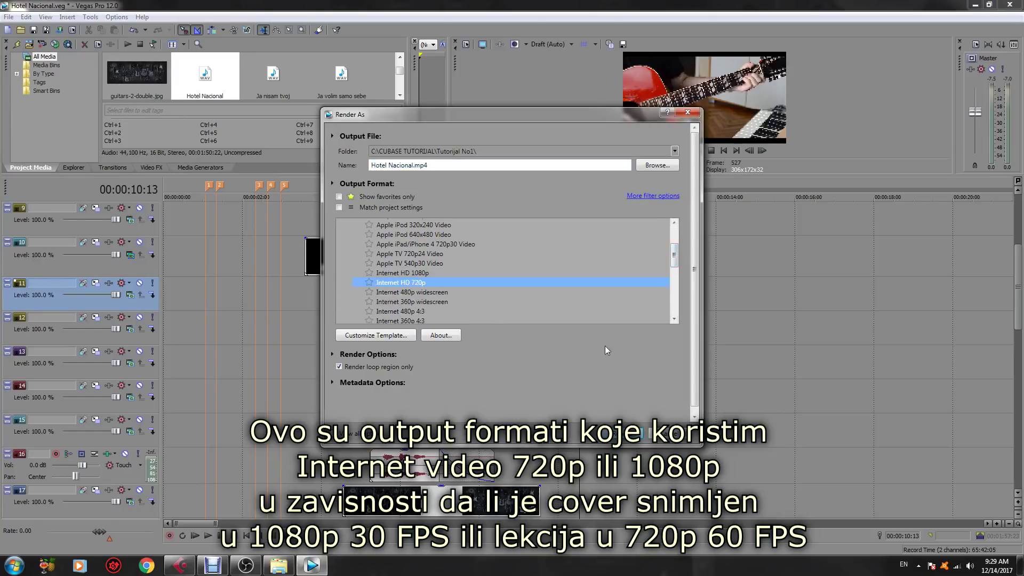
Set the render's output folder to C:\LEKCIJE\Hotel Nacional
left_click(657, 165)
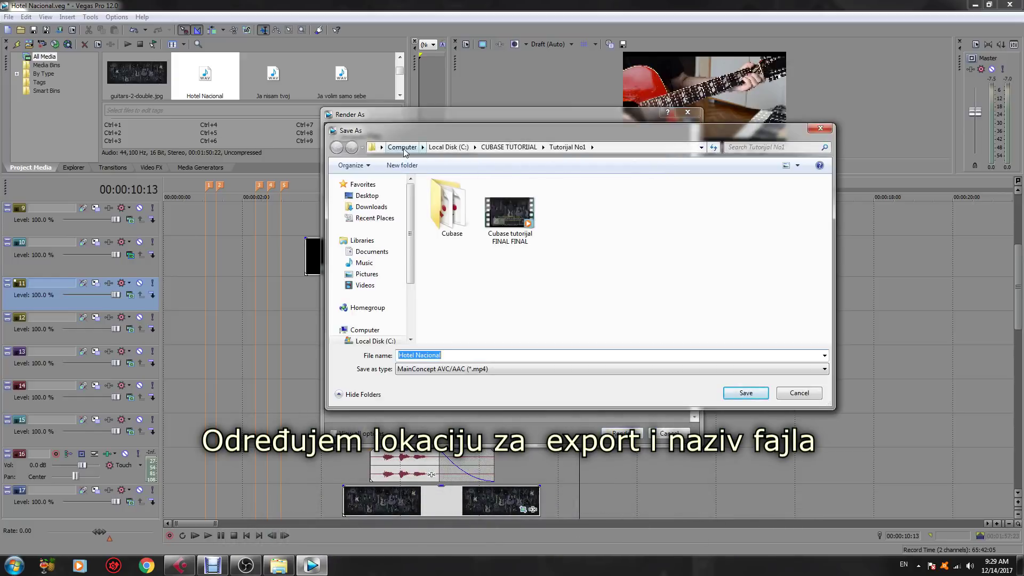
left_click(403, 148)
double_click(488, 205)
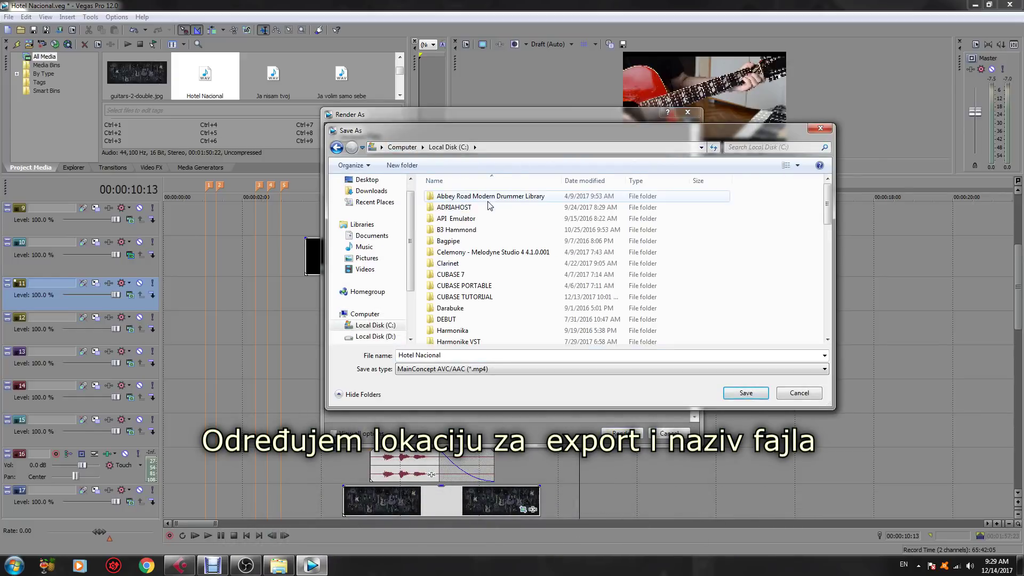
scroll(486, 220, "down", 3)
double_click(453, 291)
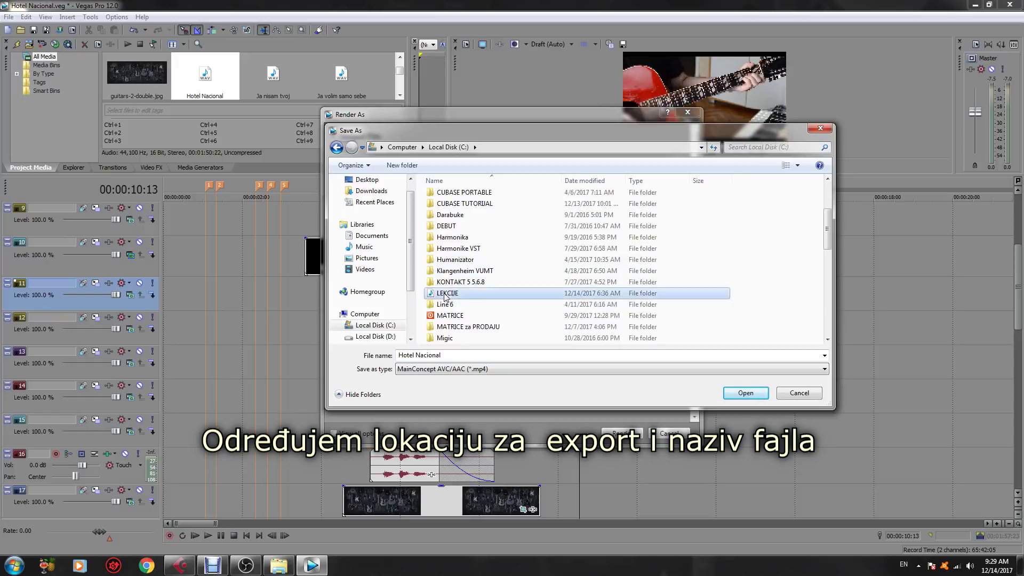
double_click(457, 197)
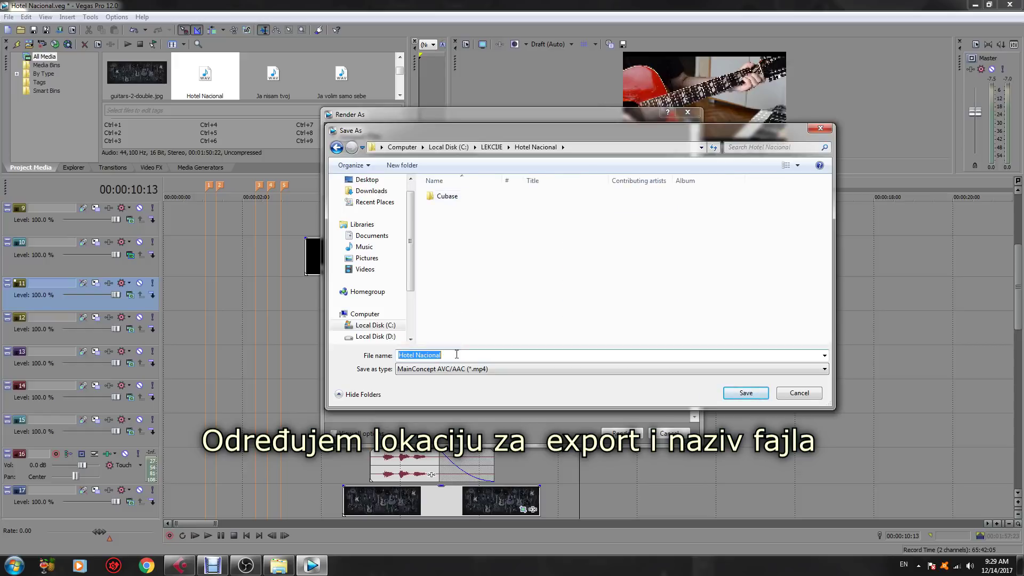
Name the output file "Hotel Nacional FINAL" and start rendering it
double_click(456, 354)
left_click(457, 354)
type("FINAL")
left_click(744, 393)
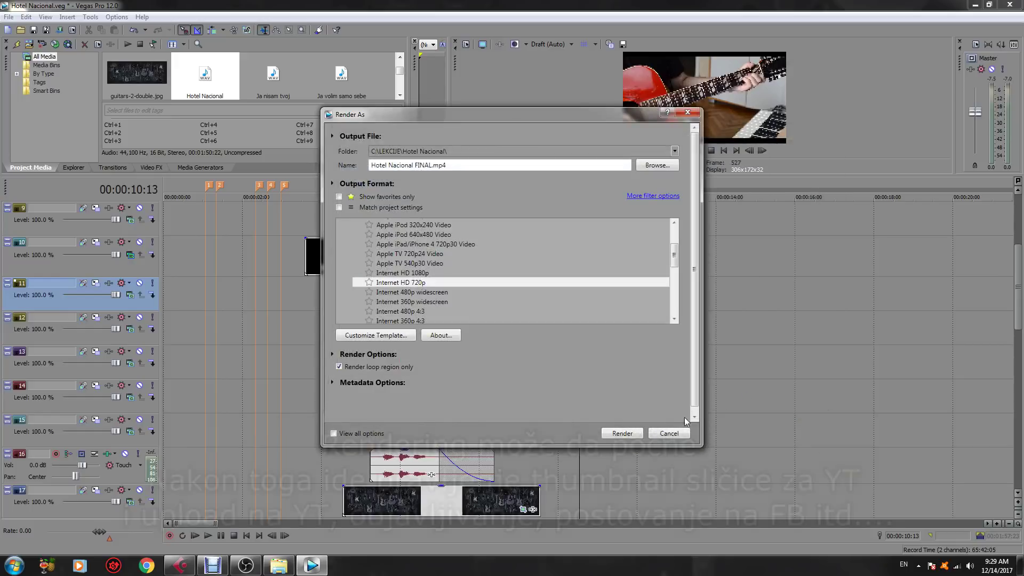
left_click(622, 432)
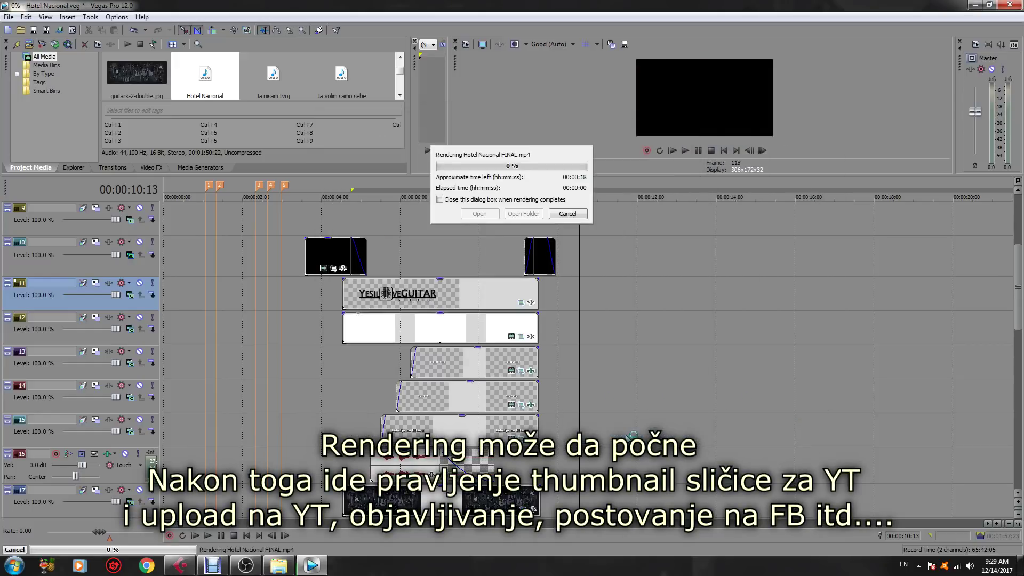